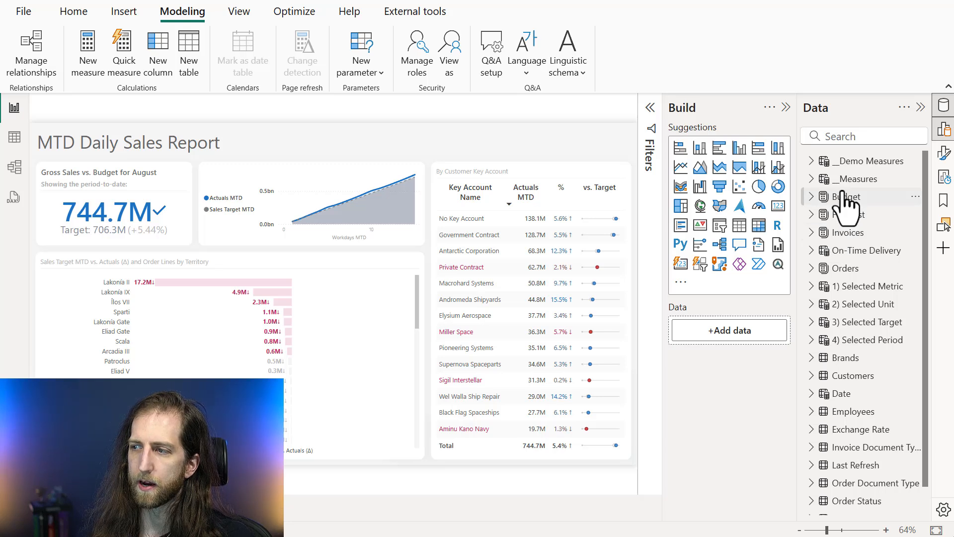
Look through the semantic model's tables in the data list and select the Customers table
scroll(847, 258, "down", 1)
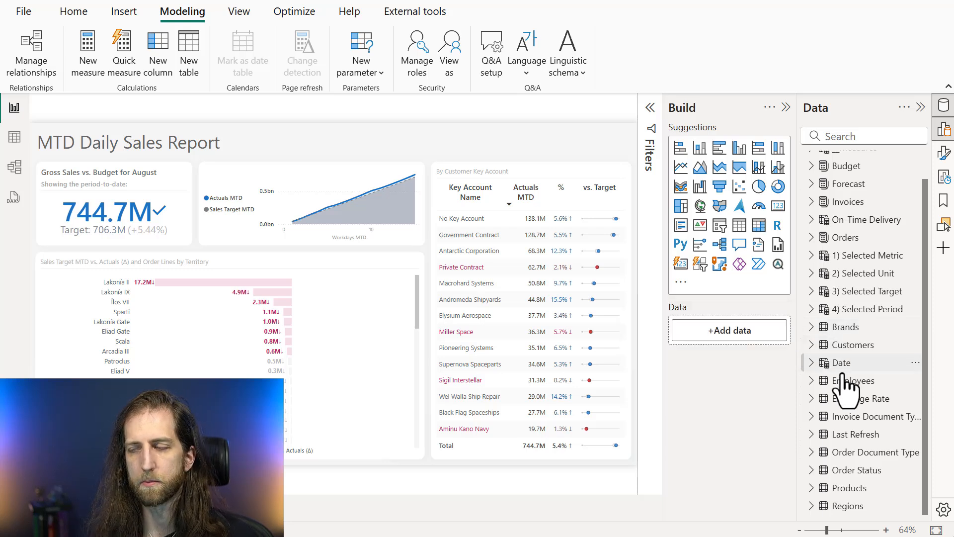
mouse_move(835, 401)
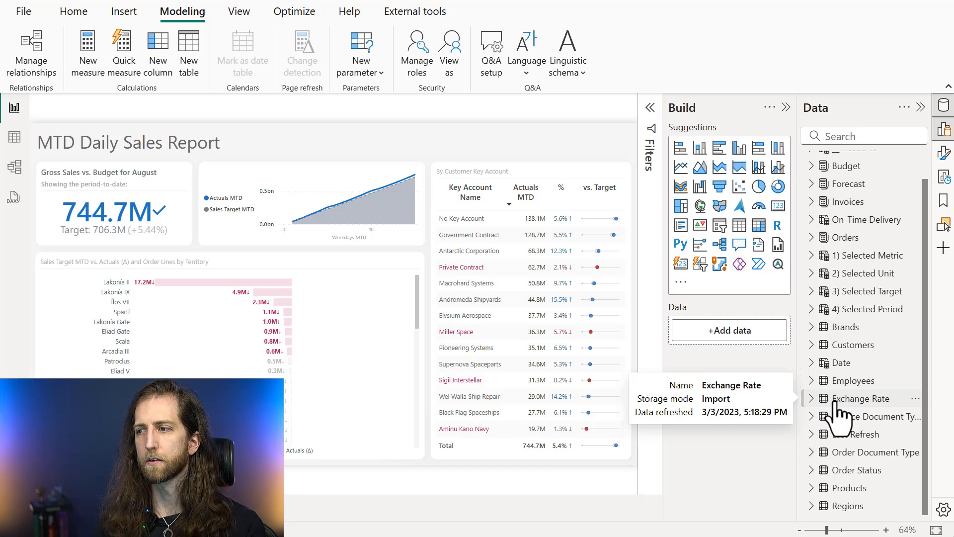
left_click(873, 347)
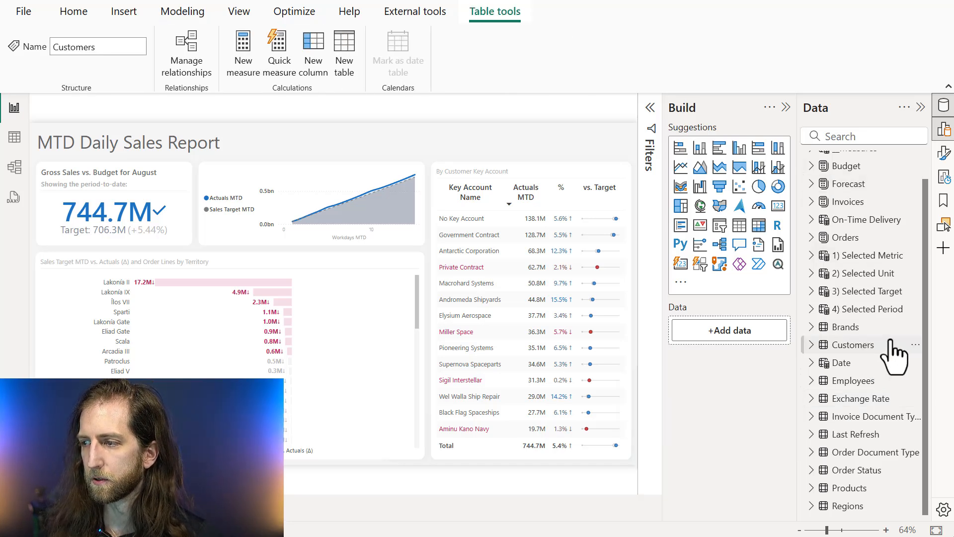
mouse_move(816, 357)
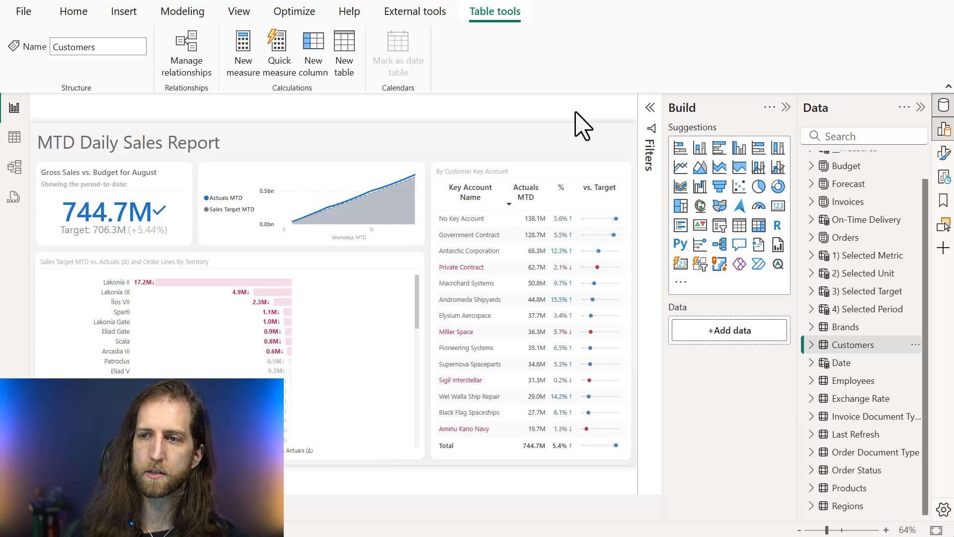
left_click(79, 13)
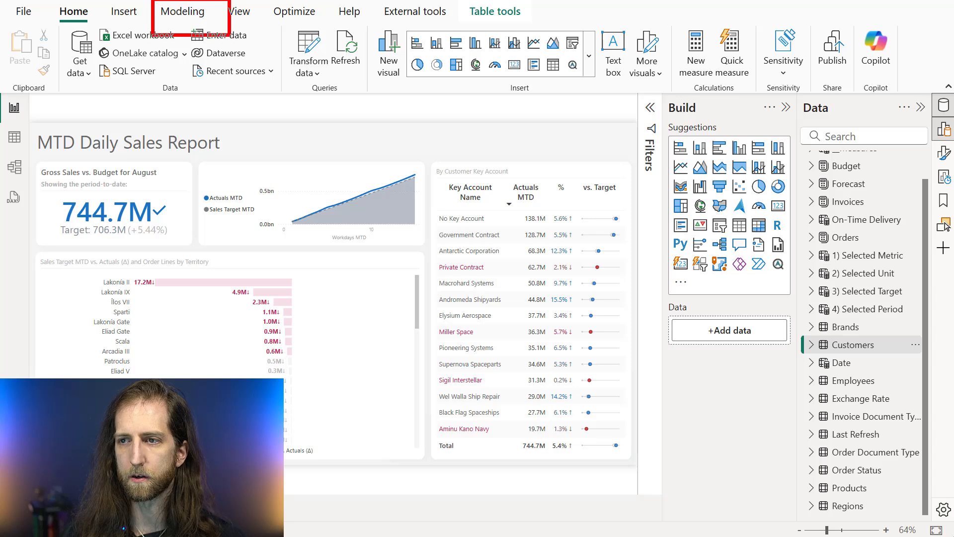
left_click(183, 12)
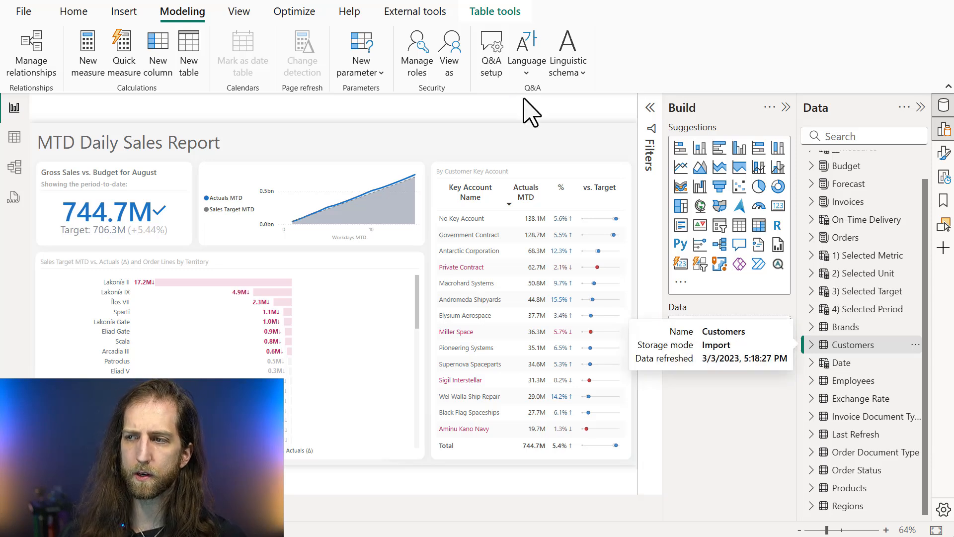
left_click(522, 110)
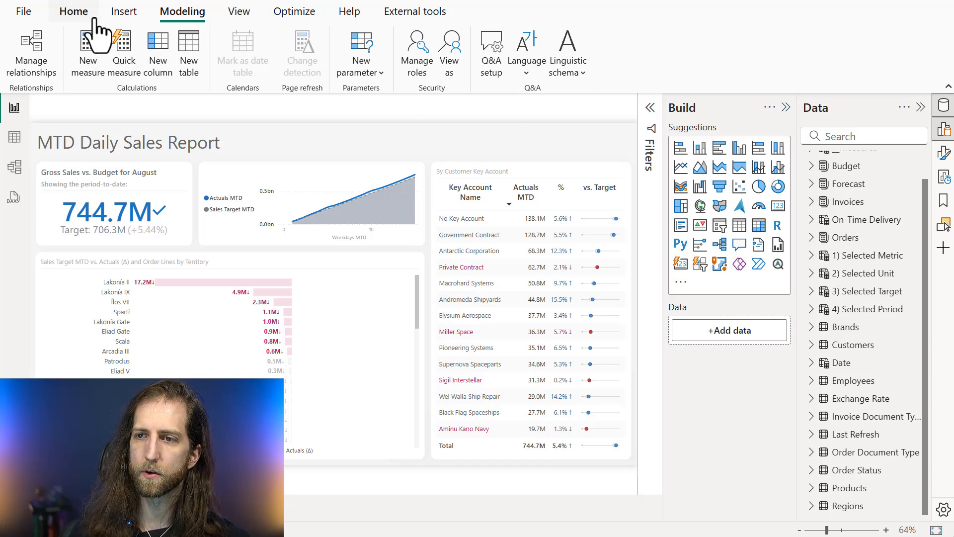
Open Copilot for the report and close it again
left_click(75, 12)
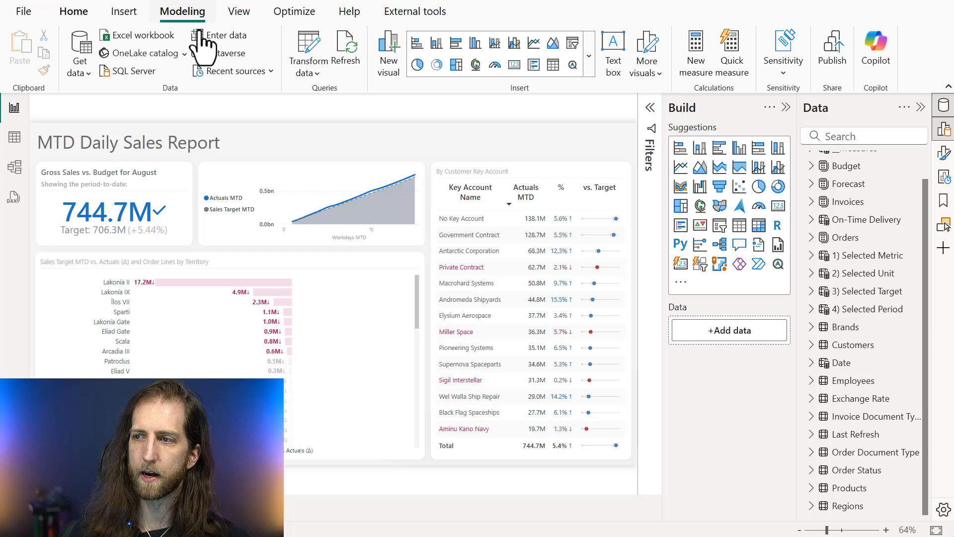
left_click(888, 58)
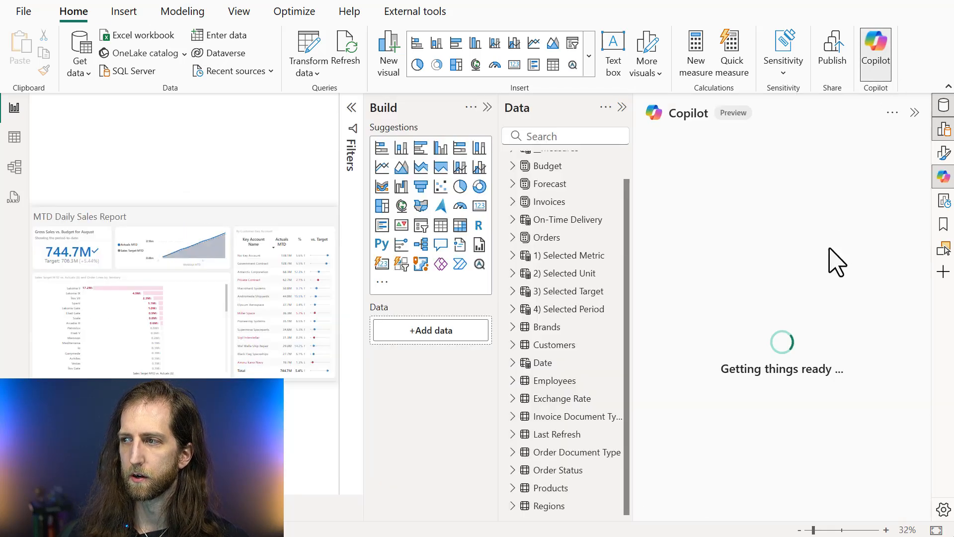
left_click(890, 70)
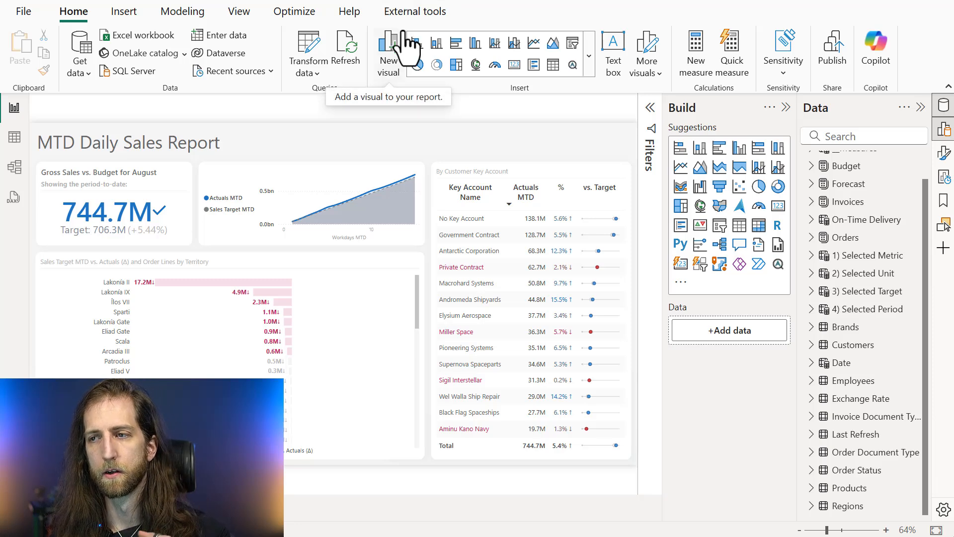
Show the import and export options for the model's linguistic schema, then dismiss them
left_click(174, 13)
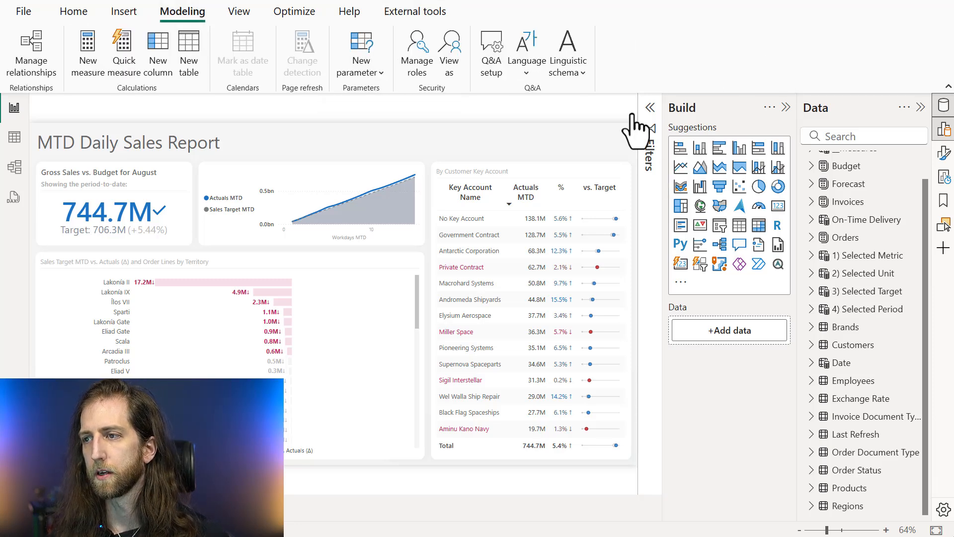
left_click(569, 64)
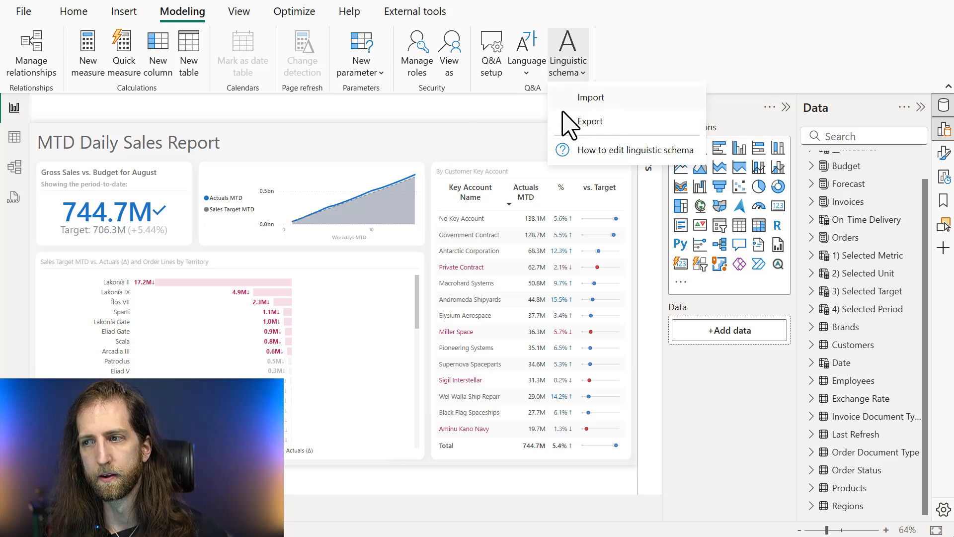
left_click(452, 121)
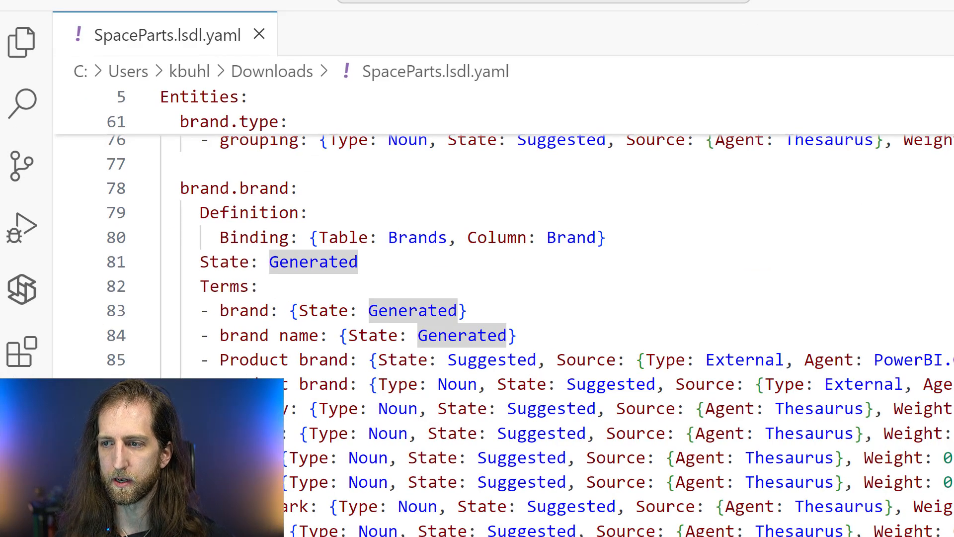
In Visual Studio Code, examine the brand.brand entity in SpaceParts.lsdl.yaml, including its definition, binding and state
left_click(469, 320)
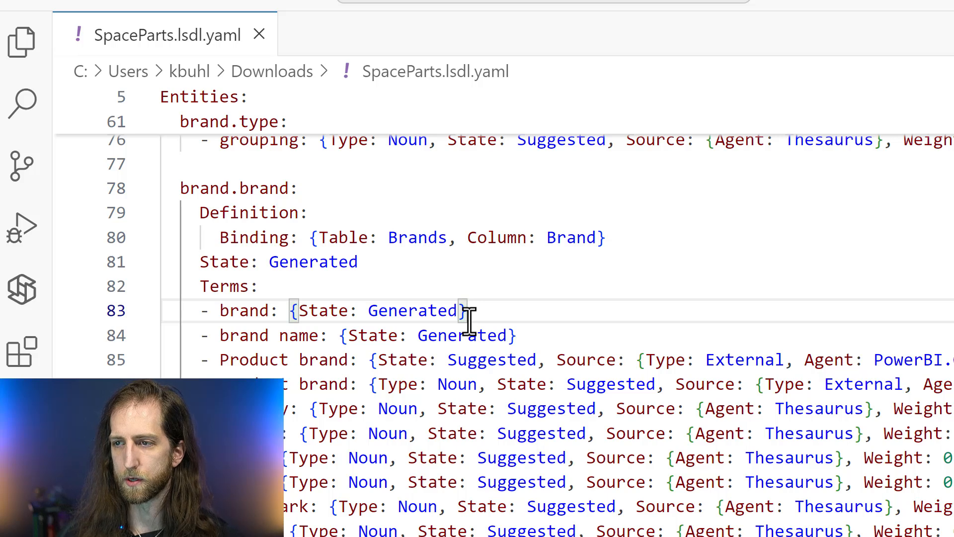
scroll(469, 318, "down", 2)
scroll(348, 259, "up", 1)
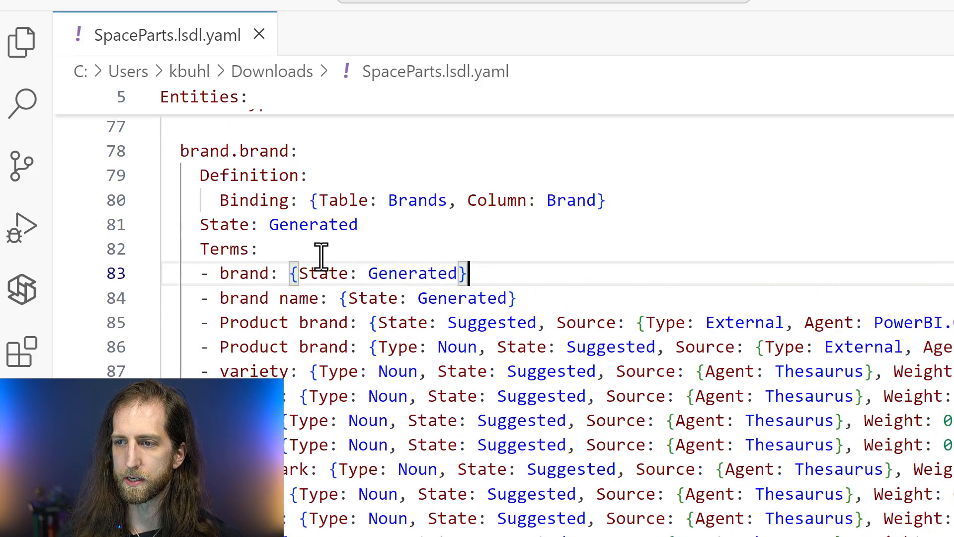
left_click(245, 251)
scroll(233, 244, "up", 1)
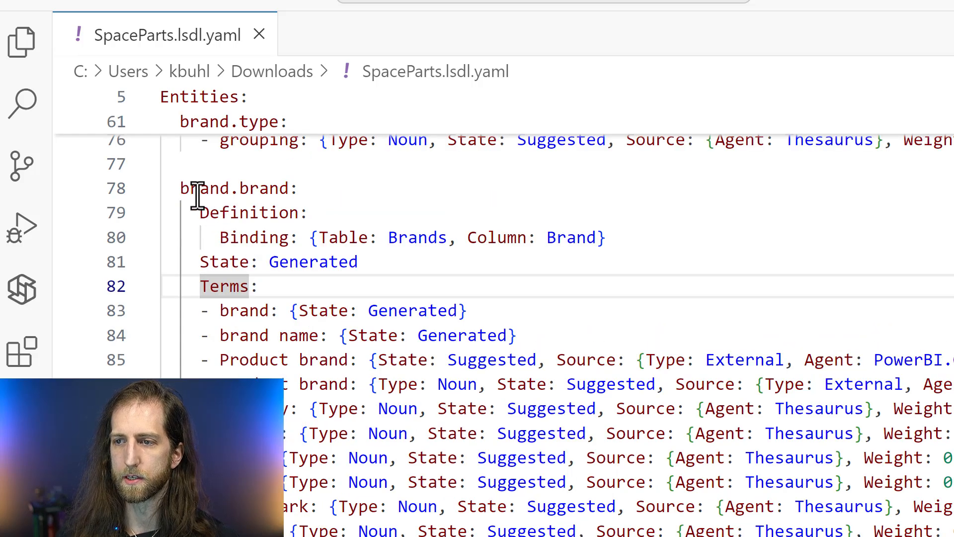
left_click(213, 192)
left_click(251, 239)
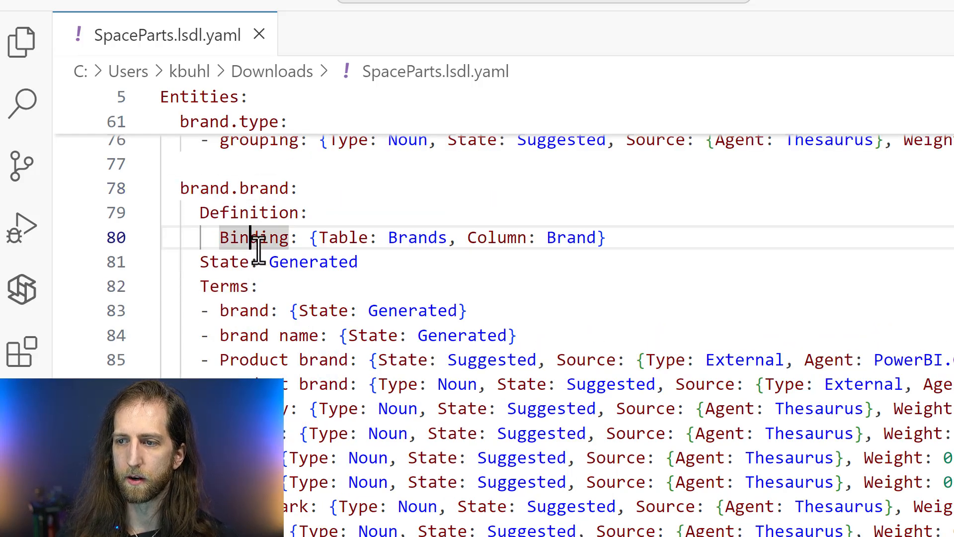
scroll(288, 238, "down", 1)
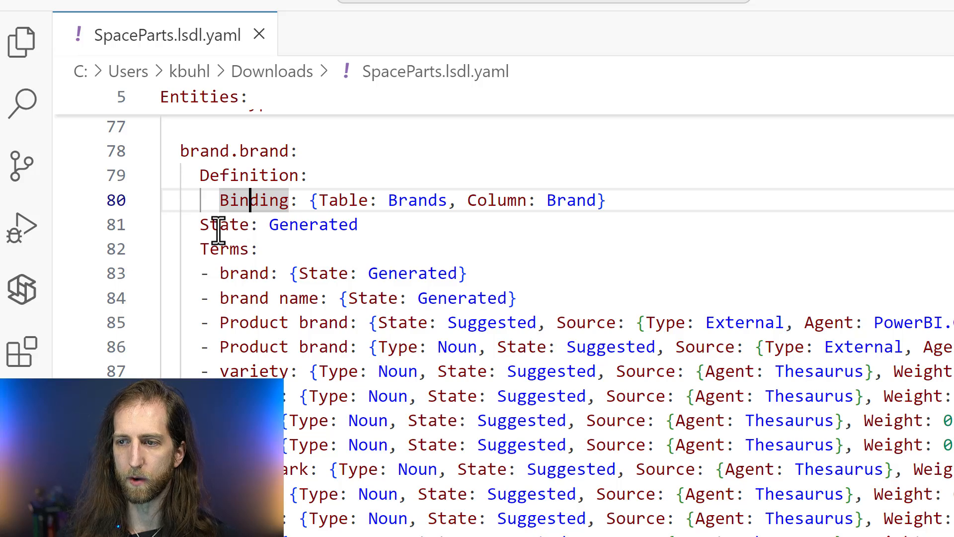
Examine the generated and suggested terms listed under brand.brand and the State of each synonym
right_click(271, 271)
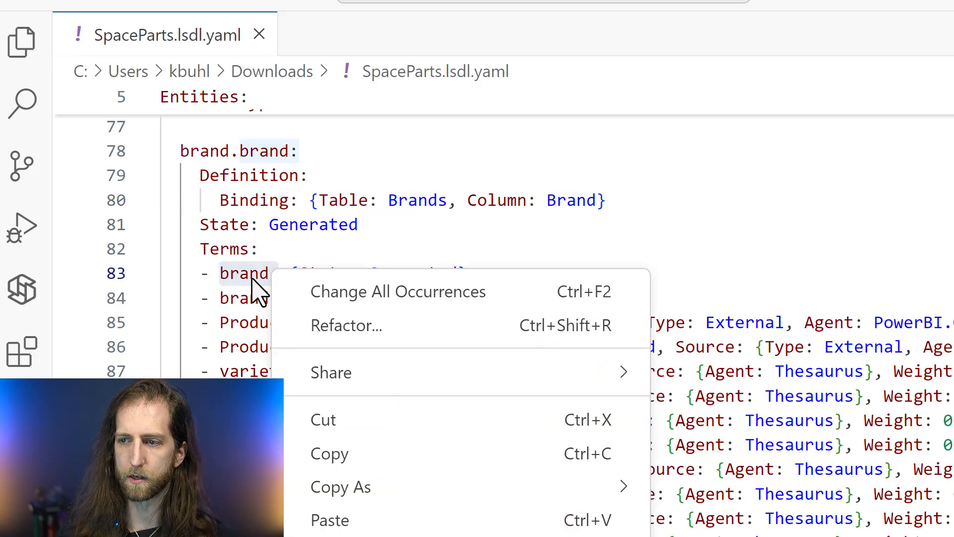
key("Escape")
scroll(249, 341, "down", 3)
left_click(251, 345)
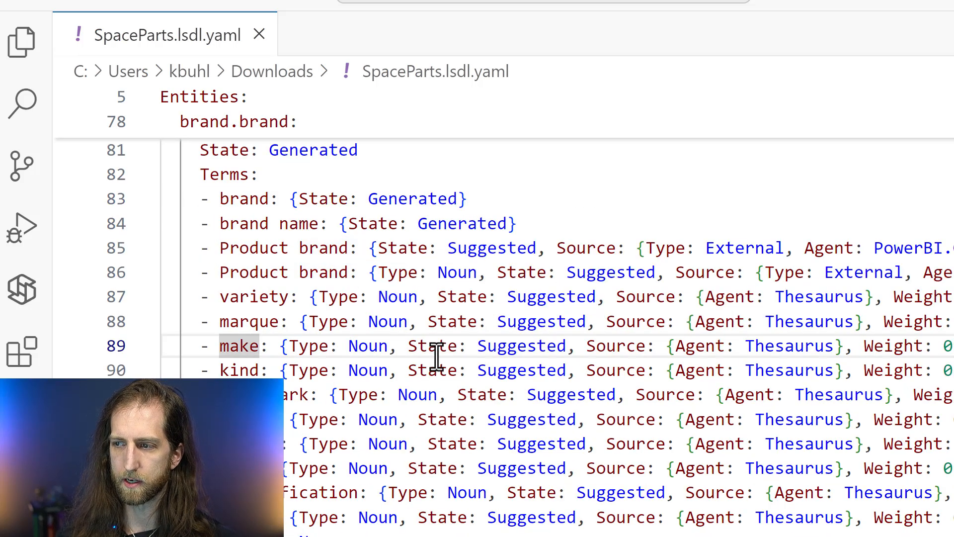
scroll(487, 333, "up", 2)
left_click(486, 326)
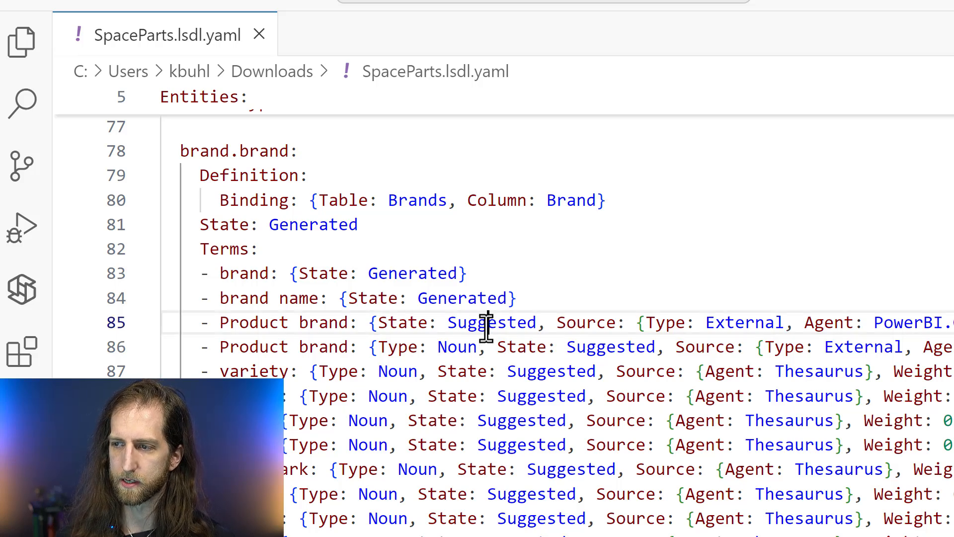
scroll(497, 330, "down", 1)
scroll(501, 338, "down", 1)
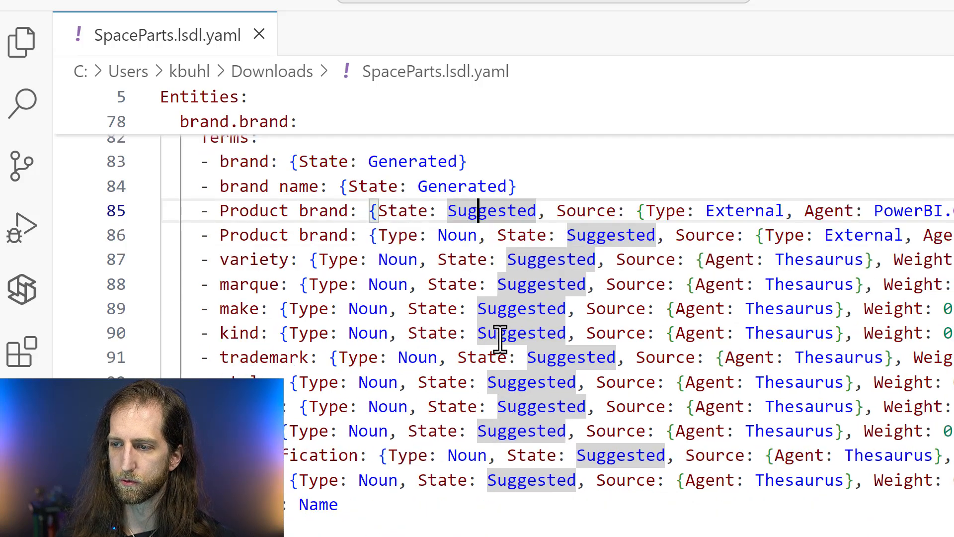
Highlight every occurrence of the Thesaurus agent and check the suggested terms up through brand.type and brand.class
double_click(818, 405)
key("ctrl+shift+l")
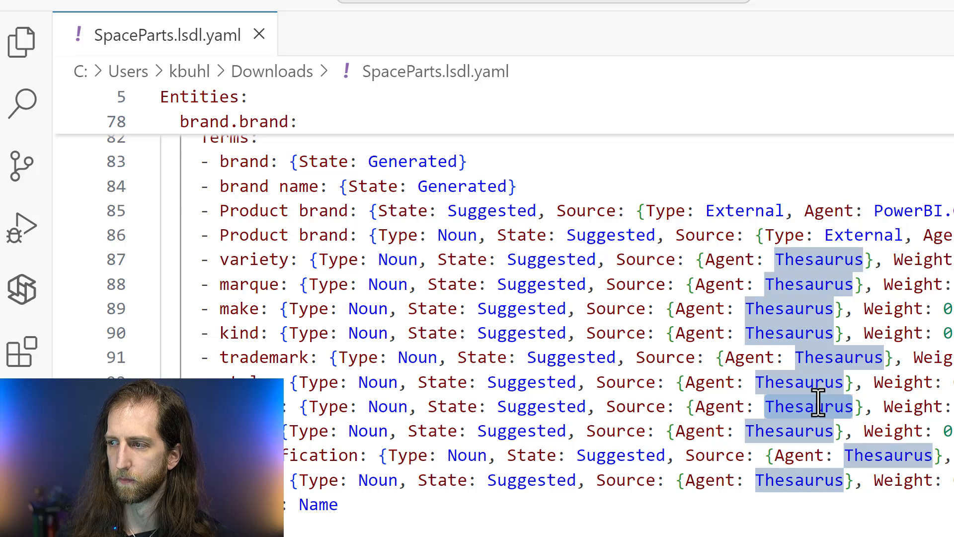
scroll(816, 363, "up", 1)
scroll(816, 353, "up", 1)
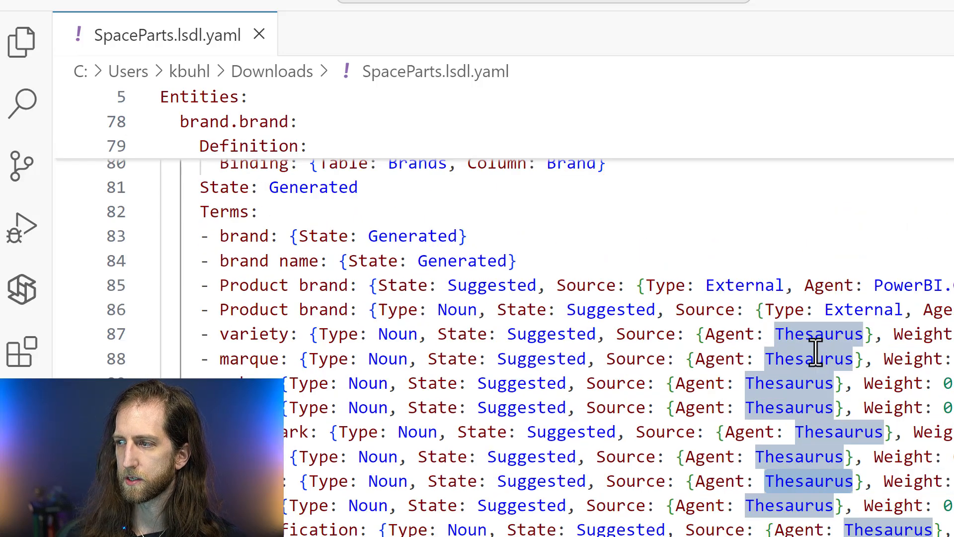
scroll(816, 352, "up", 3)
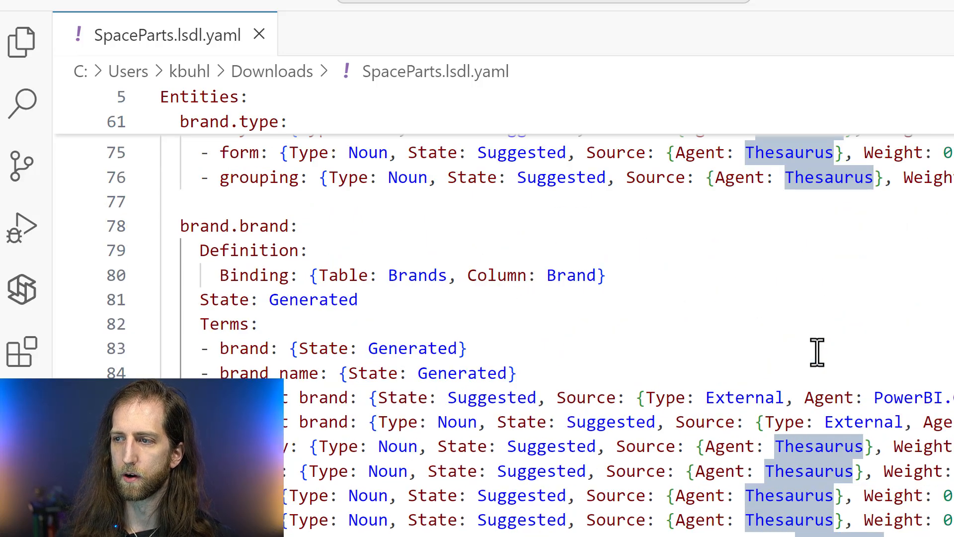
scroll(816, 352, "up", 15)
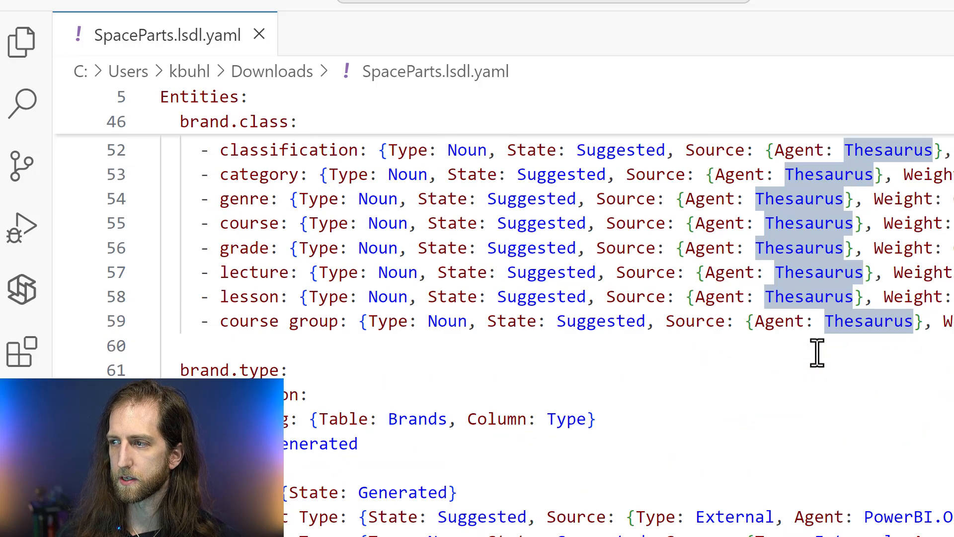
scroll(816, 353, "up", 2)
Highlight the State keys in brand.class and read the terms of the brand.flagship entity above it
left_click(467, 297)
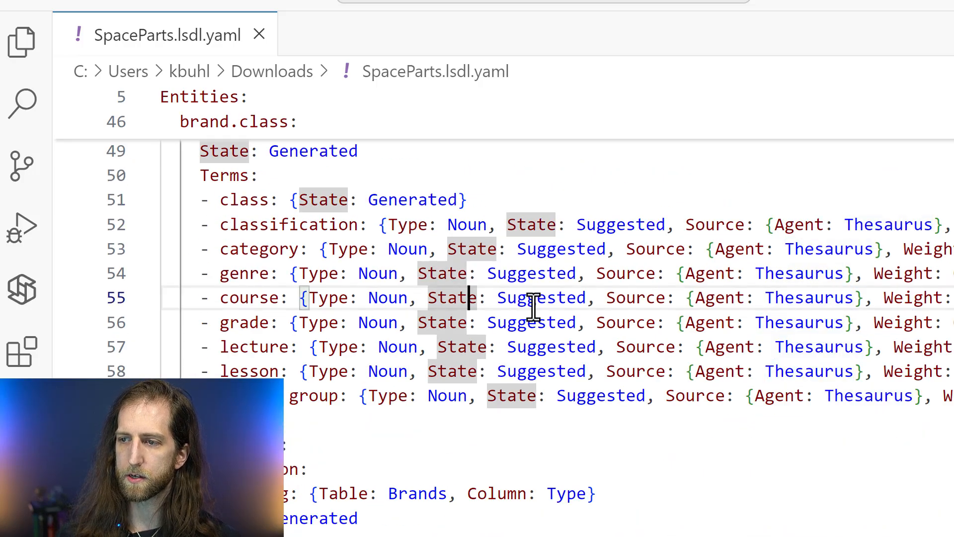
scroll(463, 320, "up", 4)
scroll(462, 322, "up", 7)
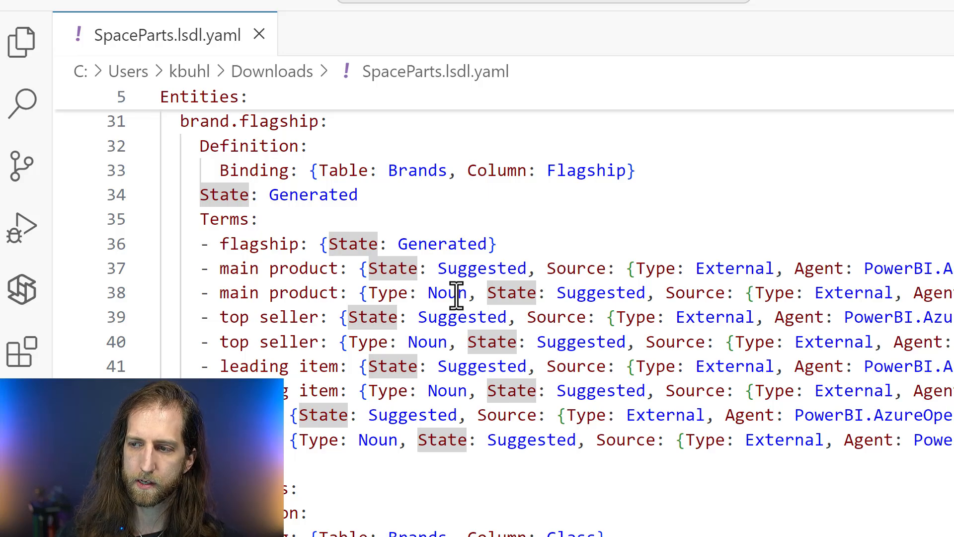
scroll(457, 294, "up", 2)
scroll(456, 293, "up", 5)
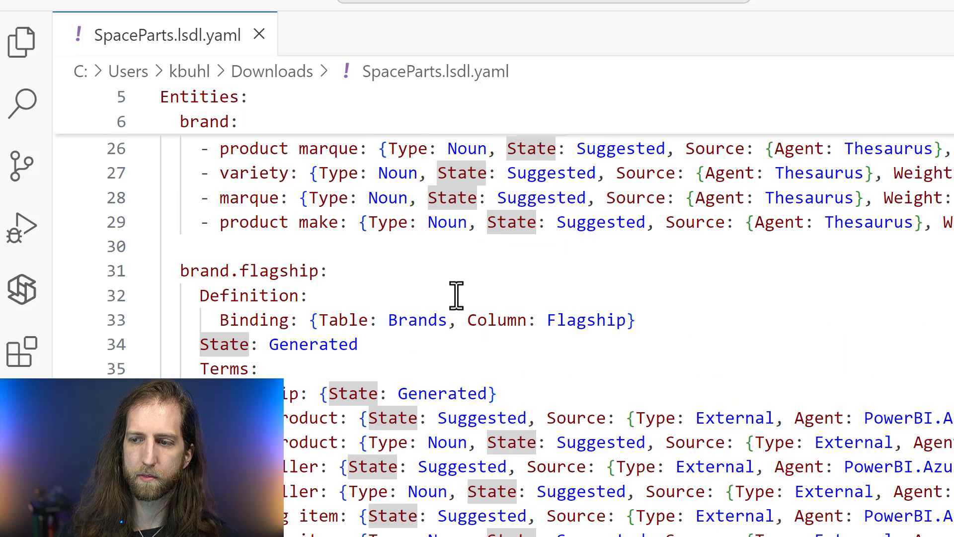
Review the remaining entities down to the Relationships section and examine the phrasings of the regional hierarchy relationships
scroll(455, 300, "down", 6)
scroll(454, 306, "down", 20)
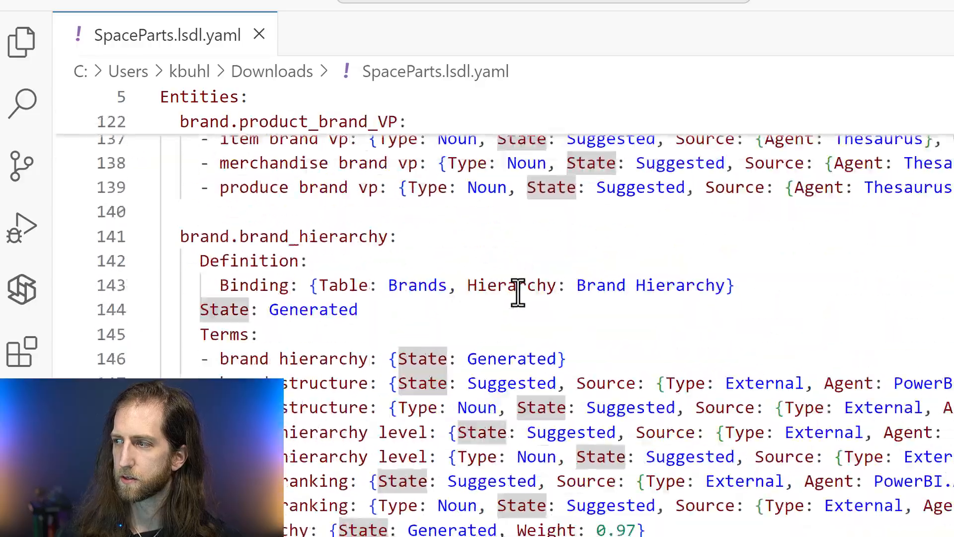
scroll(503, 328, "down", 20)
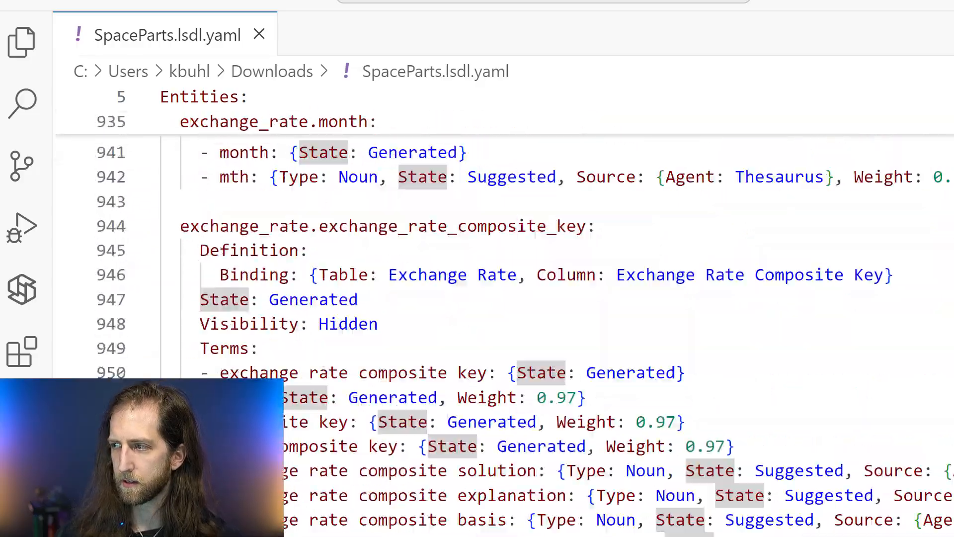
scroll(503, 308, "down", 20)
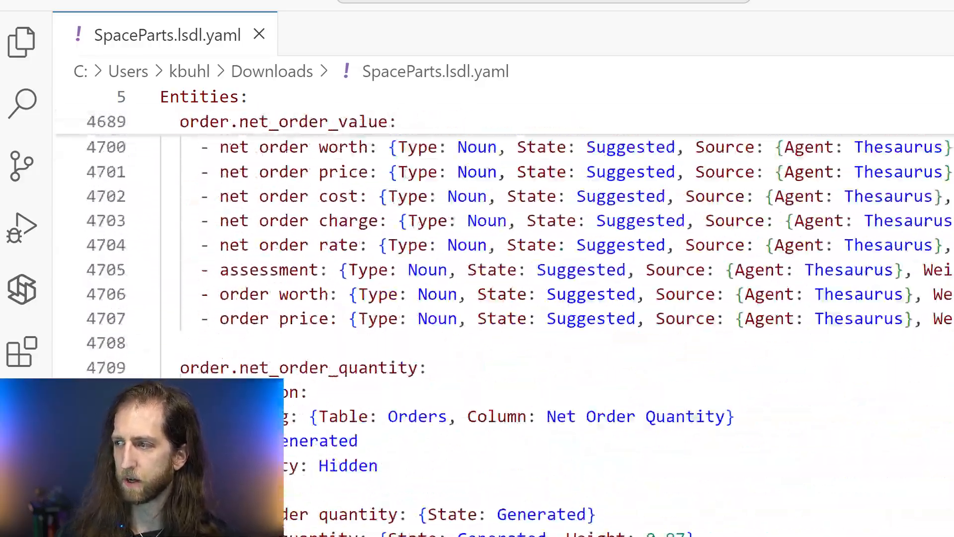
scroll(503, 308, "down", 20)
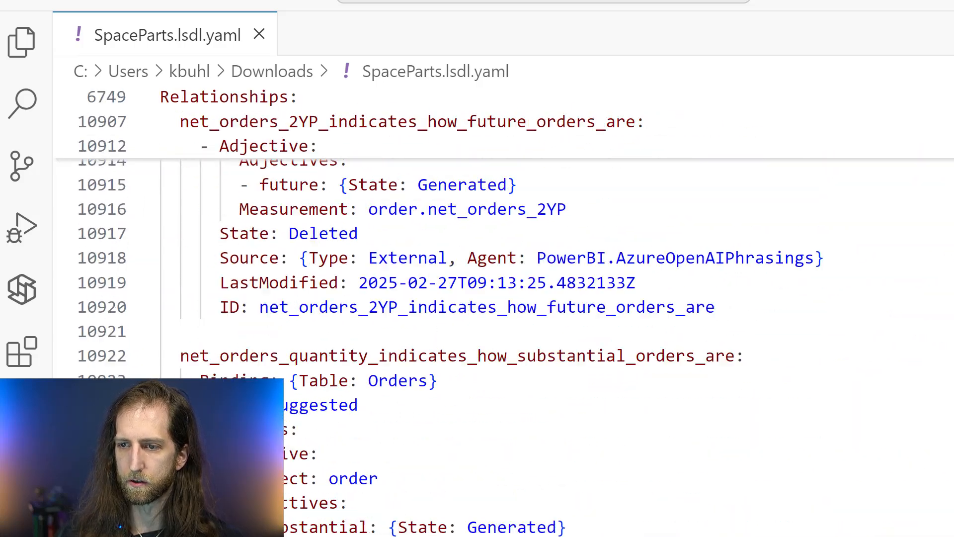
scroll(621, 373, "down", 8)
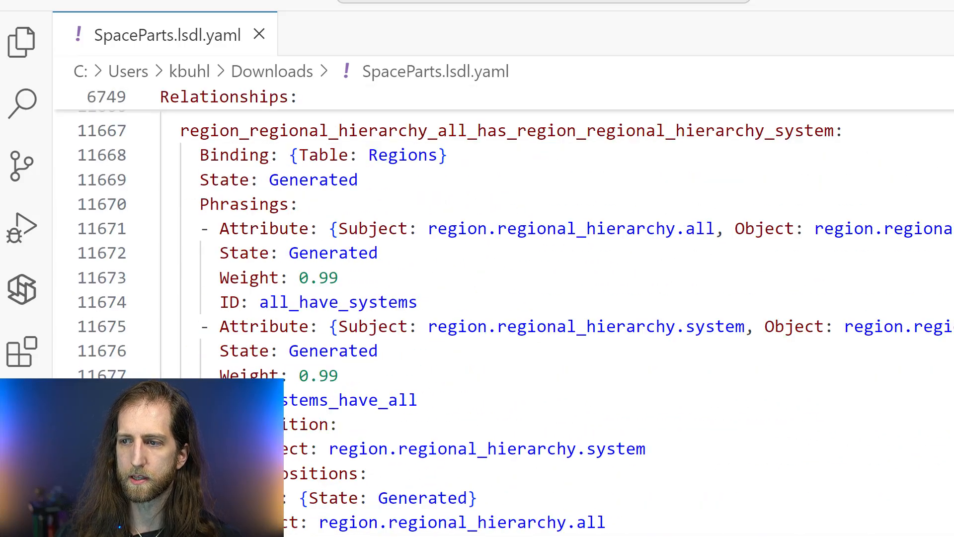
scroll(620, 373, "up", 7)
scroll(621, 373, "up", 10)
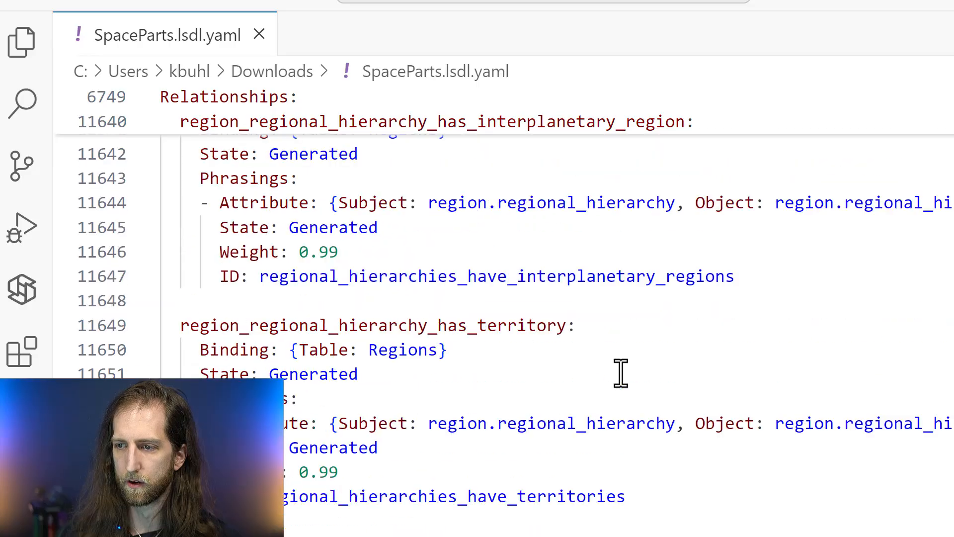
Re-examine the generated, Copilot-sourced and Thesaurus-sourced terms of the brand.product_brand_VP, brand.brand and brand.sub_brand entities
scroll(791, 214, "up", 20)
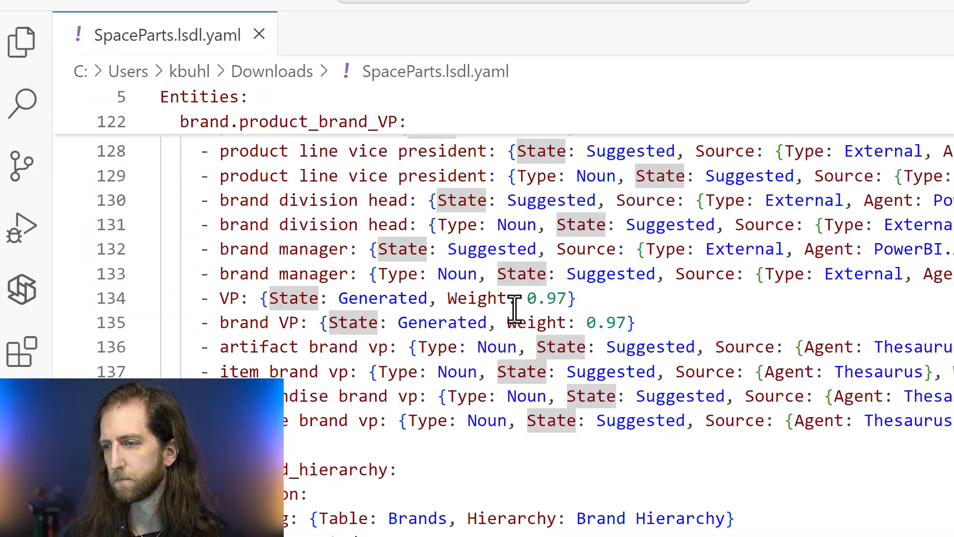
scroll(514, 302, "up", 5)
scroll(515, 335, "up", 10)
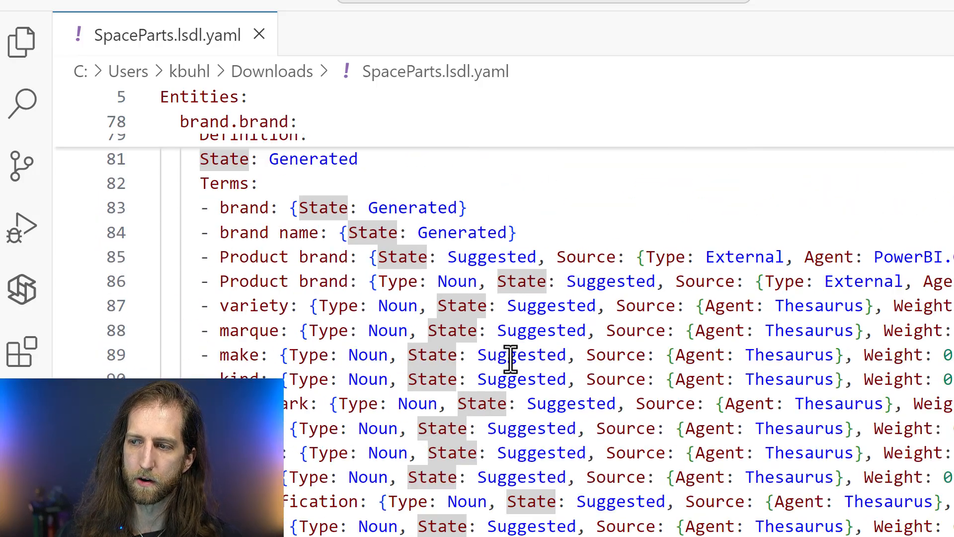
scroll(510, 359, "up", 2)
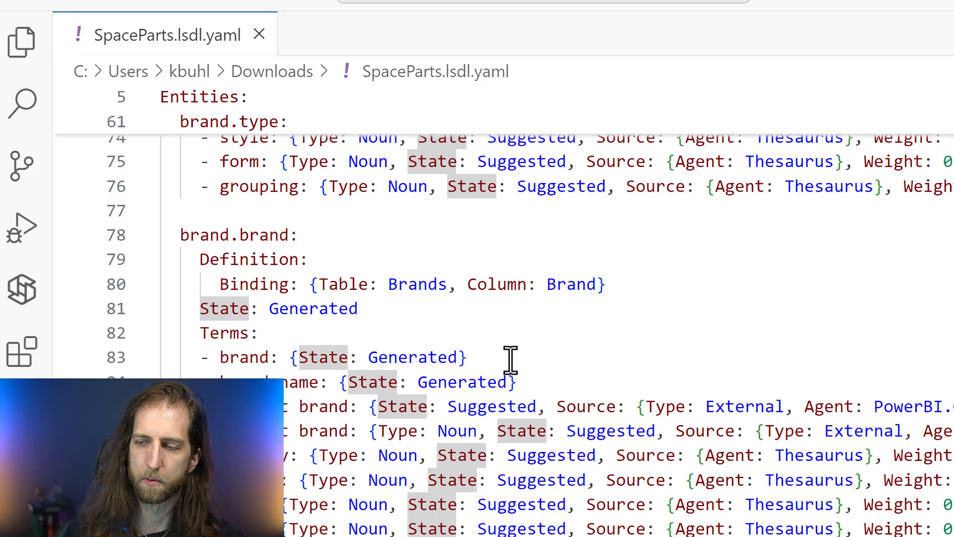
scroll(510, 359, "down", 9)
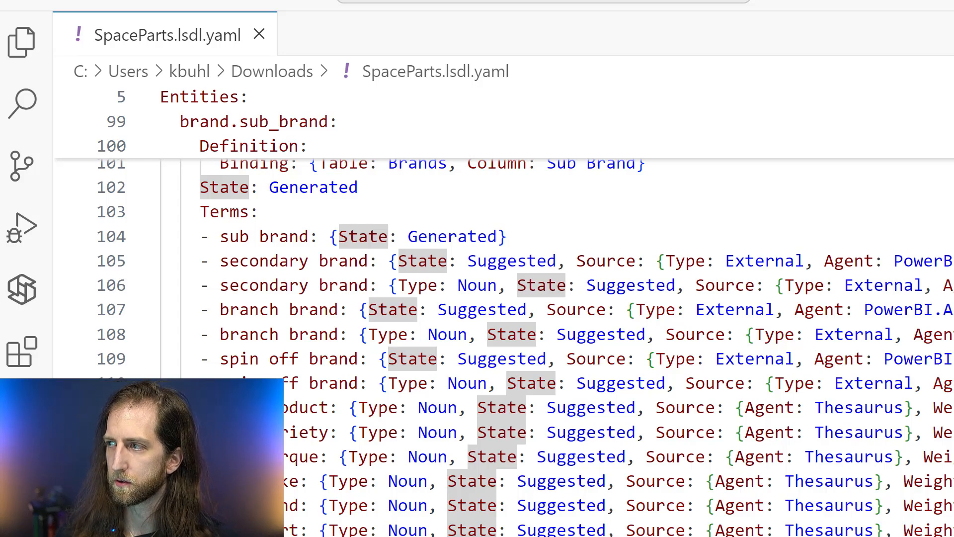
Switch to Power BI Desktop, view the Getting started page of the Q&A setup and close it
key("alt+Tab")
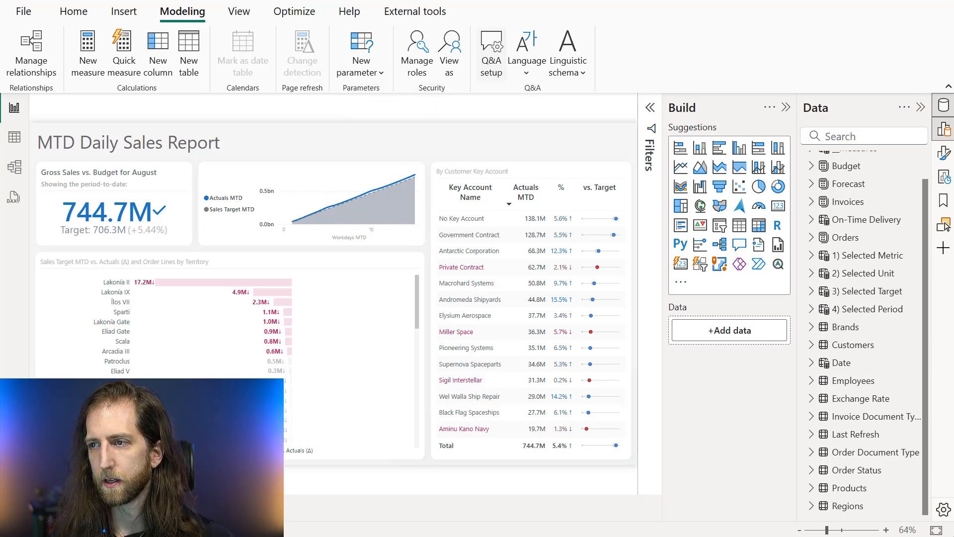
left_click(491, 74)
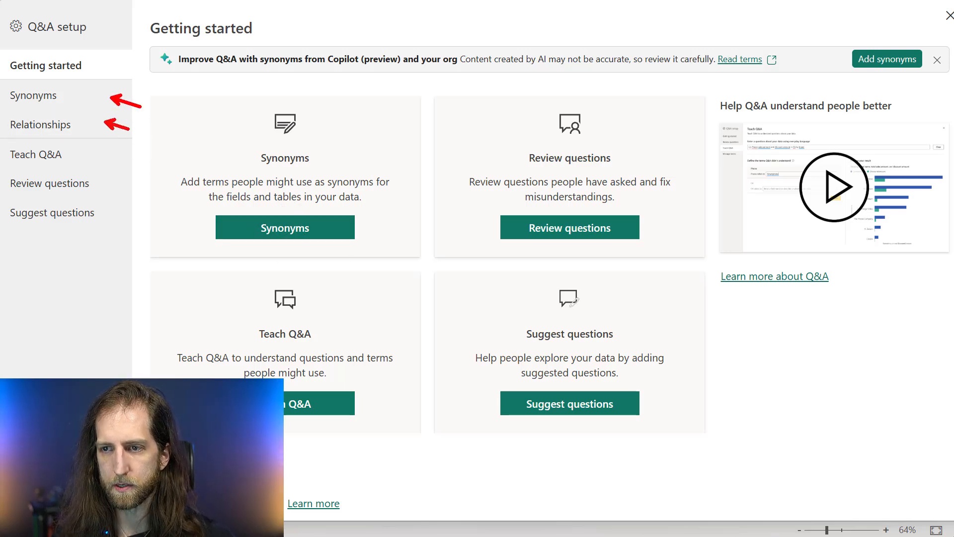
key("Escape")
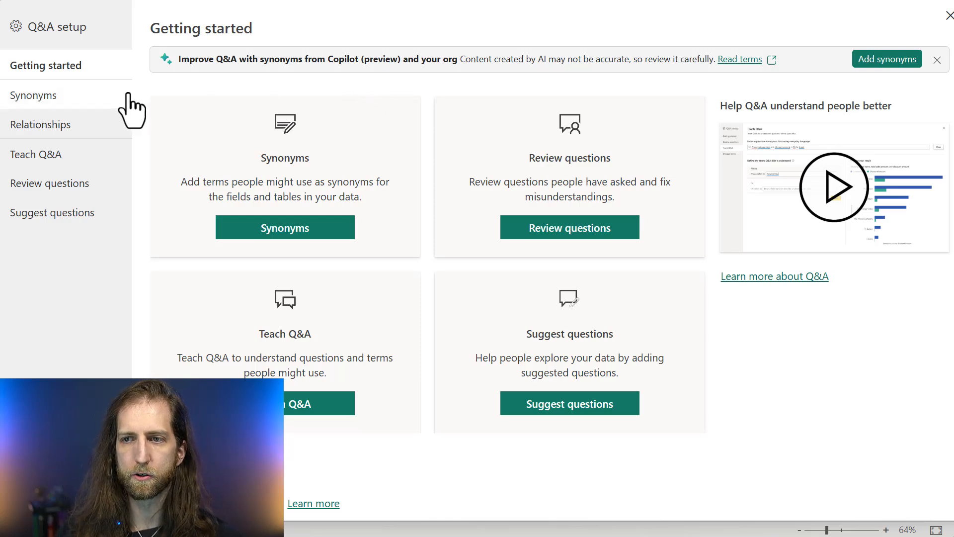
left_click(949, 16)
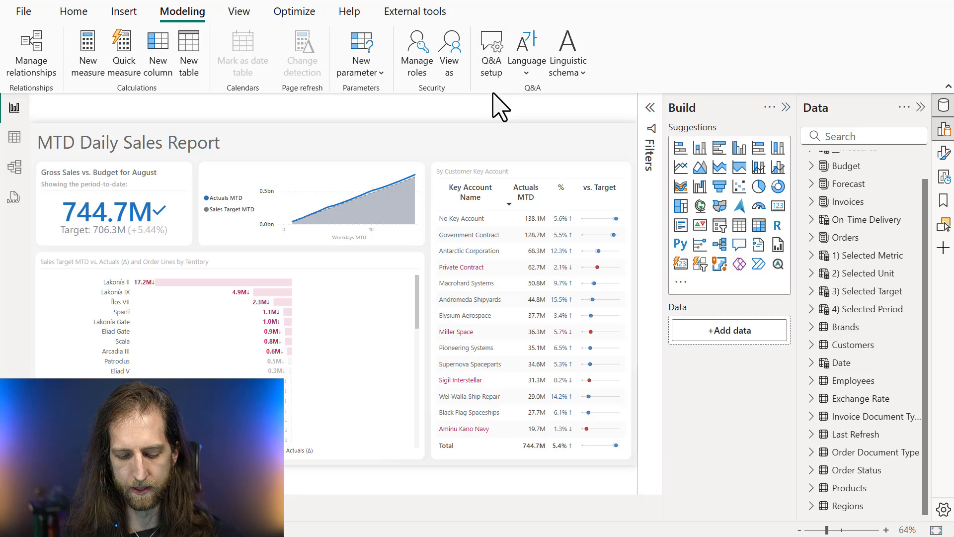
left_click_drag(466, 19, 595, 96)
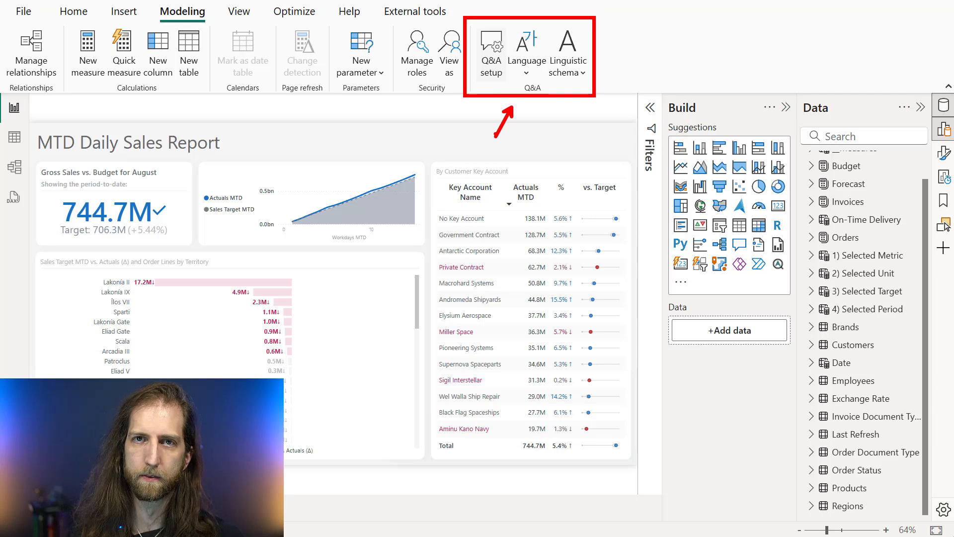
key("Escape")
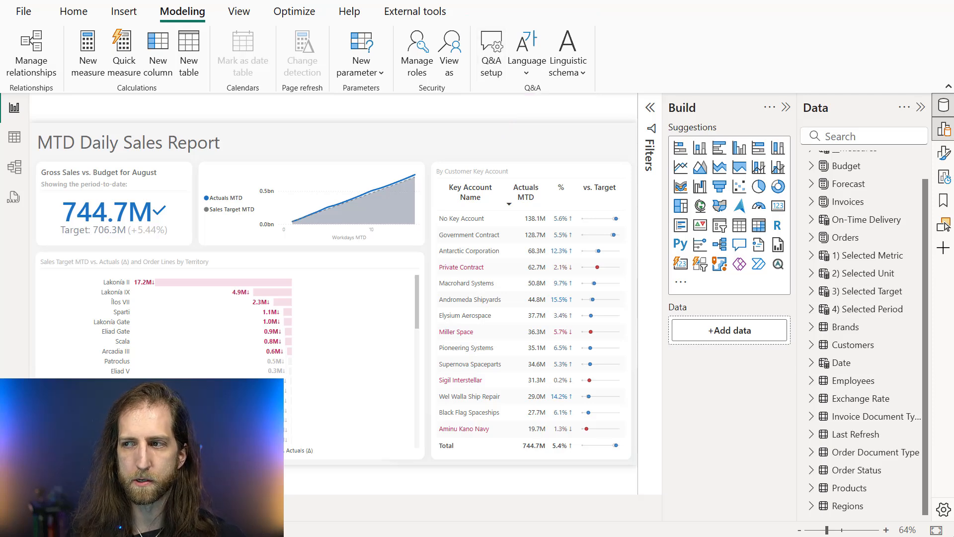
Open the Q&A setup and look through its Synonyms and Relationships pages, returning to Synonyms
left_click(491, 55)
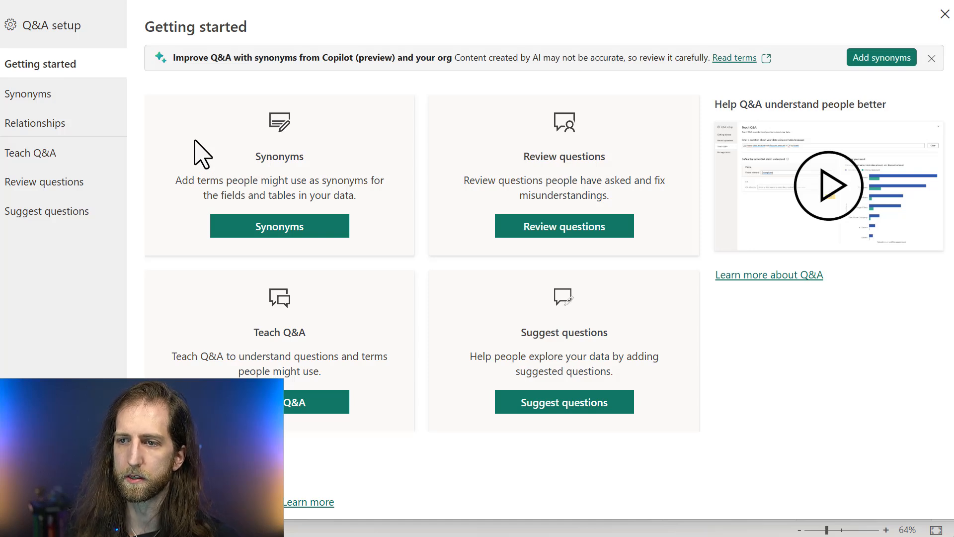
left_click(91, 92)
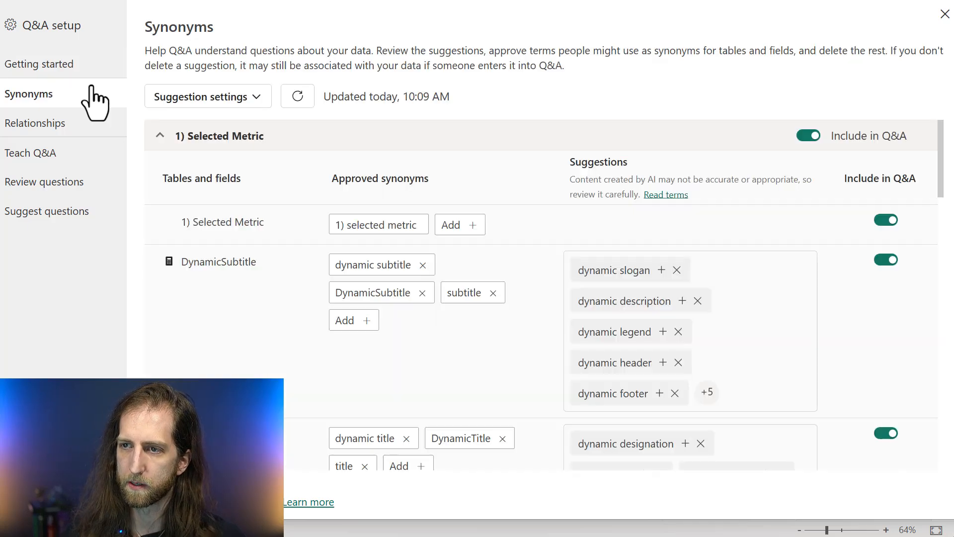
left_click(160, 136)
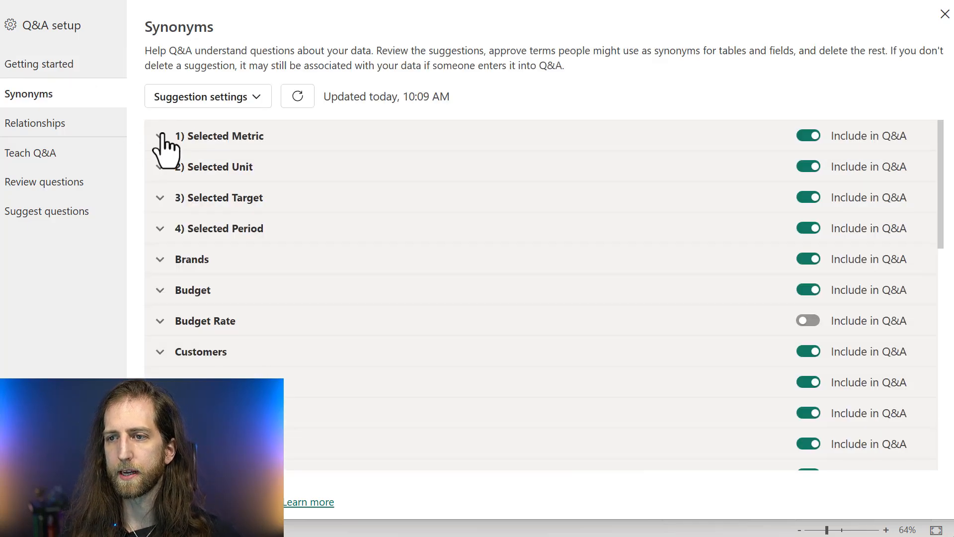
left_click(98, 123)
left_click(95, 101)
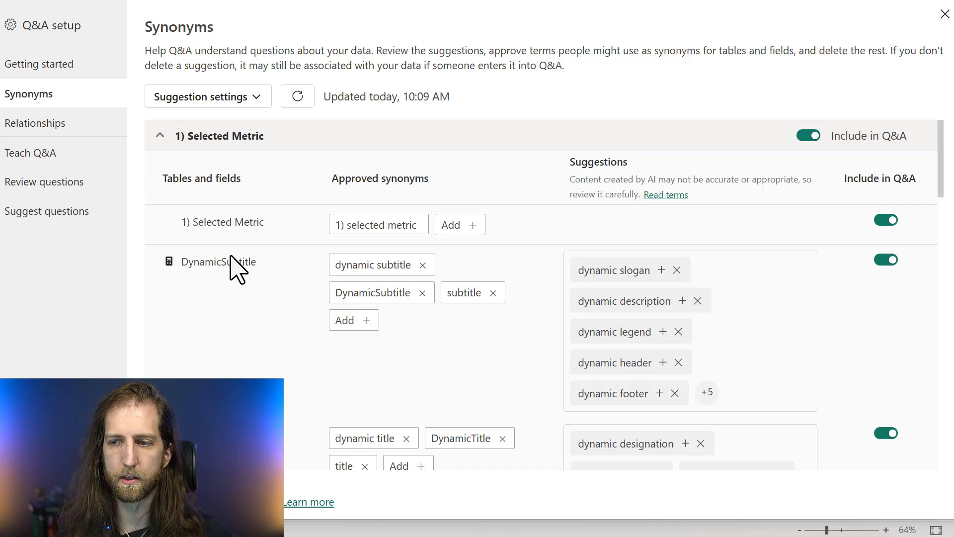
Collapse the 1) Selected Metric table and expand Invoices to examine its field synonyms down to Delivery Margin (%)
left_click(208, 141)
scroll(244, 194, "down", 4)
scroll(245, 191, "down", 3)
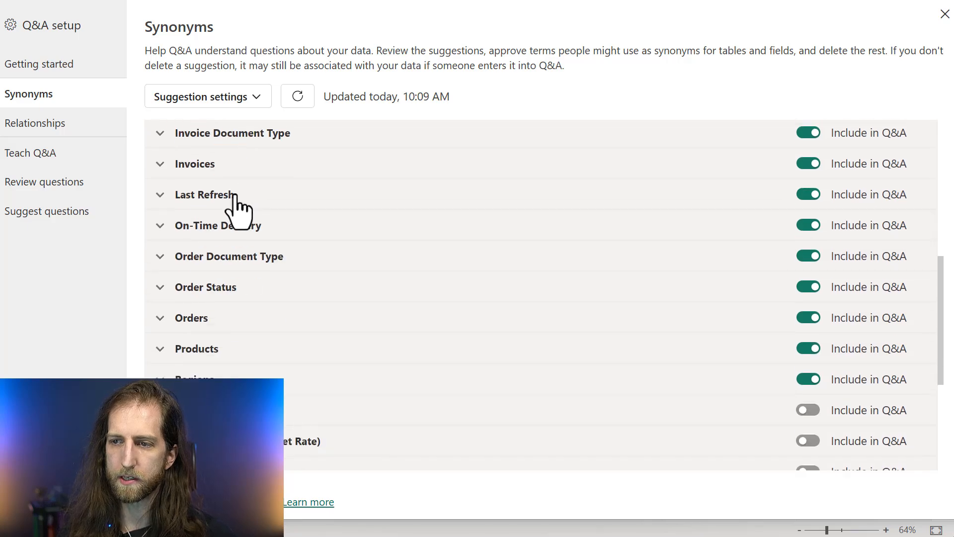
left_click(198, 170)
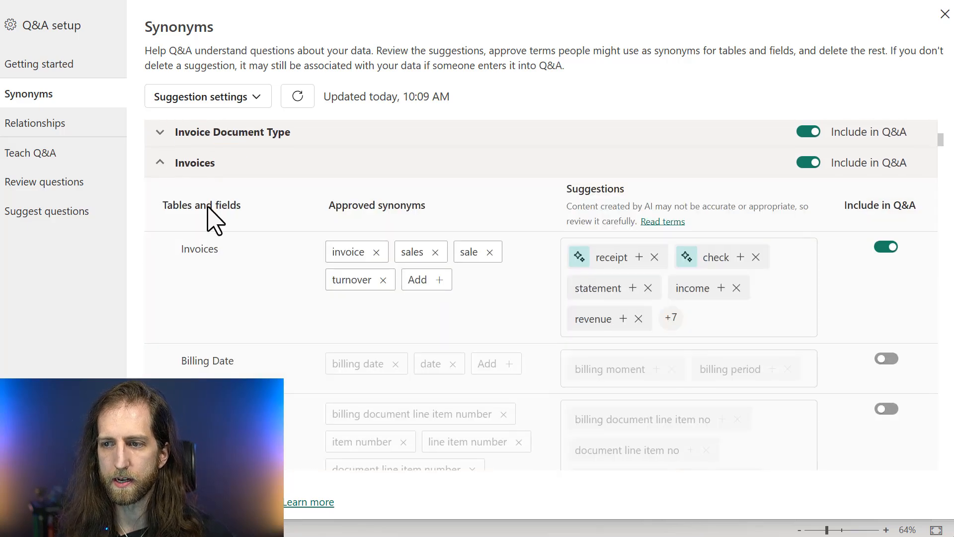
scroll(209, 199, "down", 3)
scroll(189, 269, "down", 10)
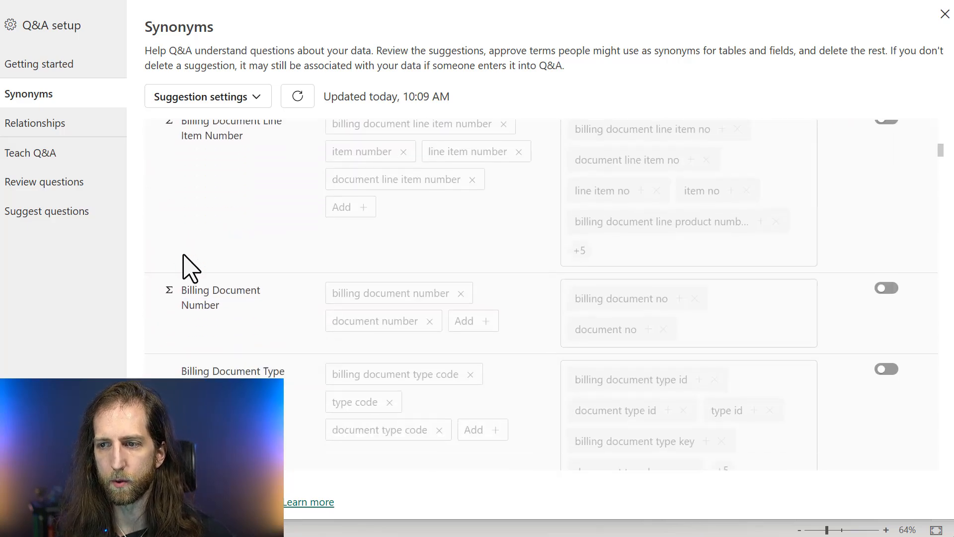
scroll(189, 273, "down", 4)
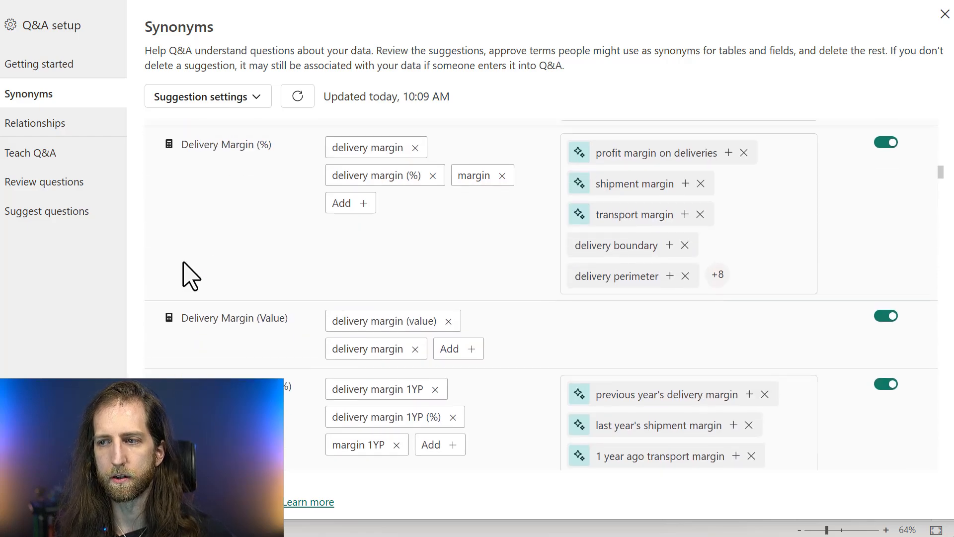
Compare the approved synonyms of Delivery Margin (%) with its Copilot-marked and unmarked suggestions
scroll(191, 273, "up", 4)
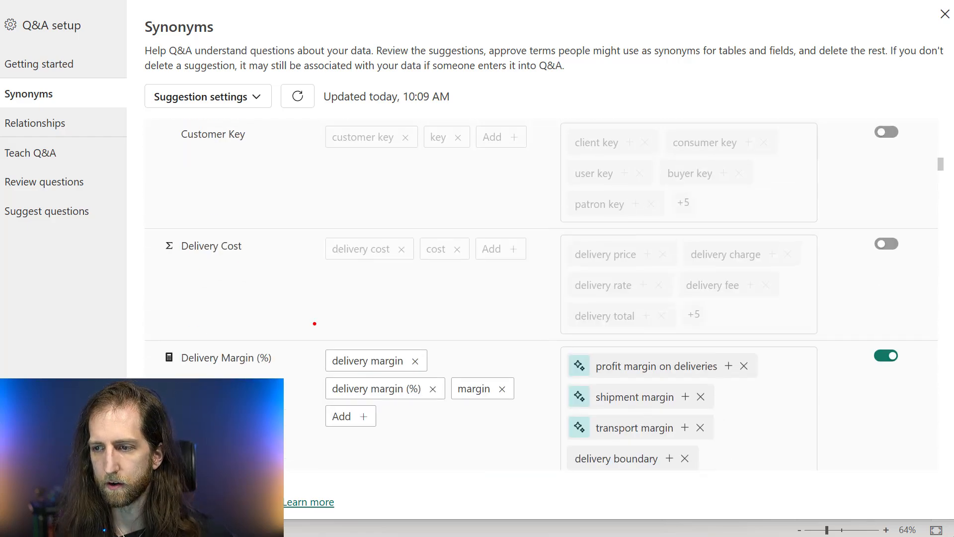
mouse_move(315, 323)
left_mouse_down()
mouse_move(579, 486)
mouse_move(550, 459)
left_mouse_up()
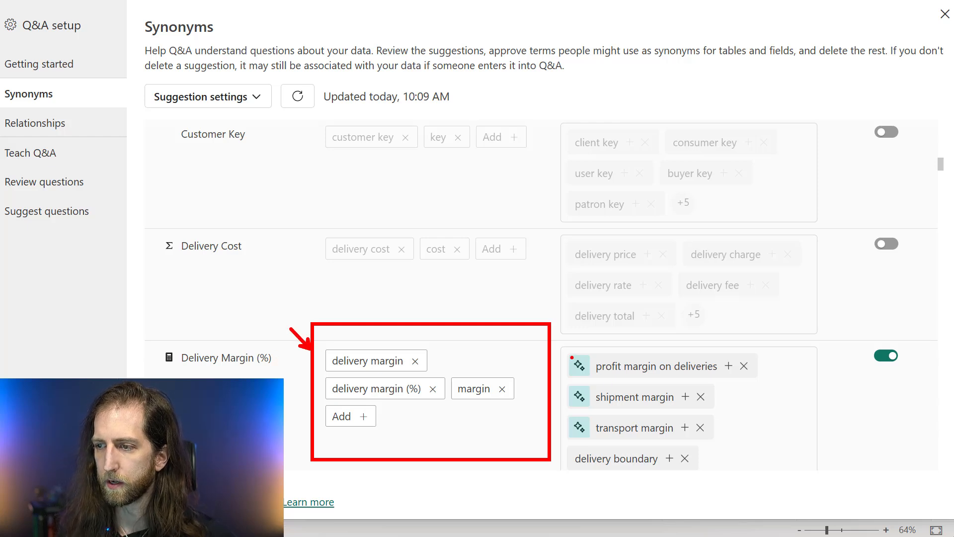
left_click_drag(565, 351, 595, 375)
left_click_drag(570, 440, 700, 473)
key("Escape")
Review the suggested synonyms of the Invoices measures through MTD Turnover and Net Sales, and check the source of a delivery margin suggestion
scroll(717, 385, "down", 15)
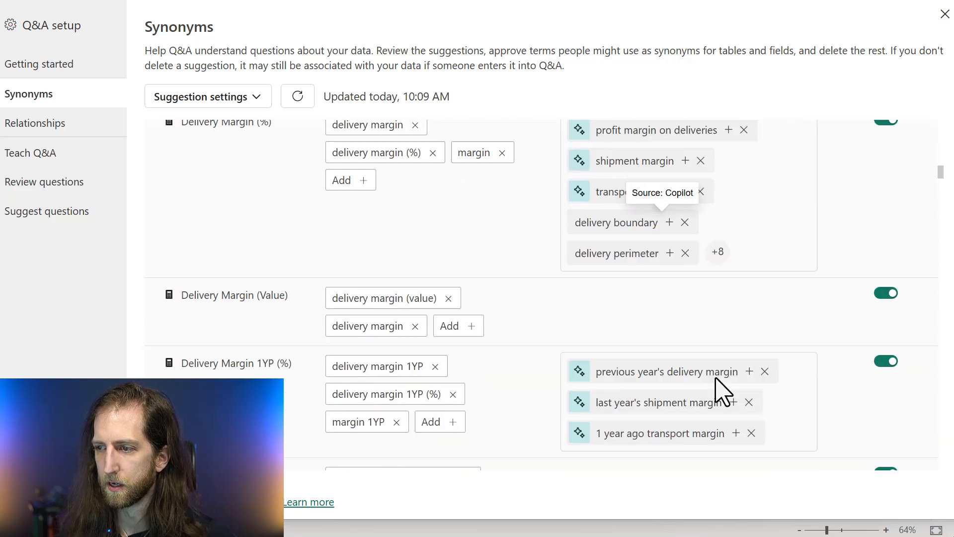
scroll(720, 390, "down", 20)
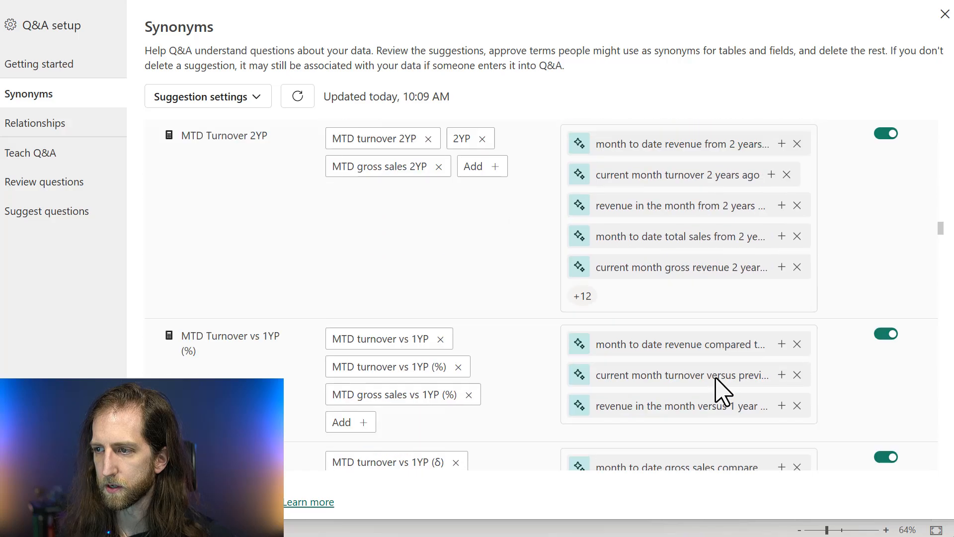
scroll(721, 390, "down", 5)
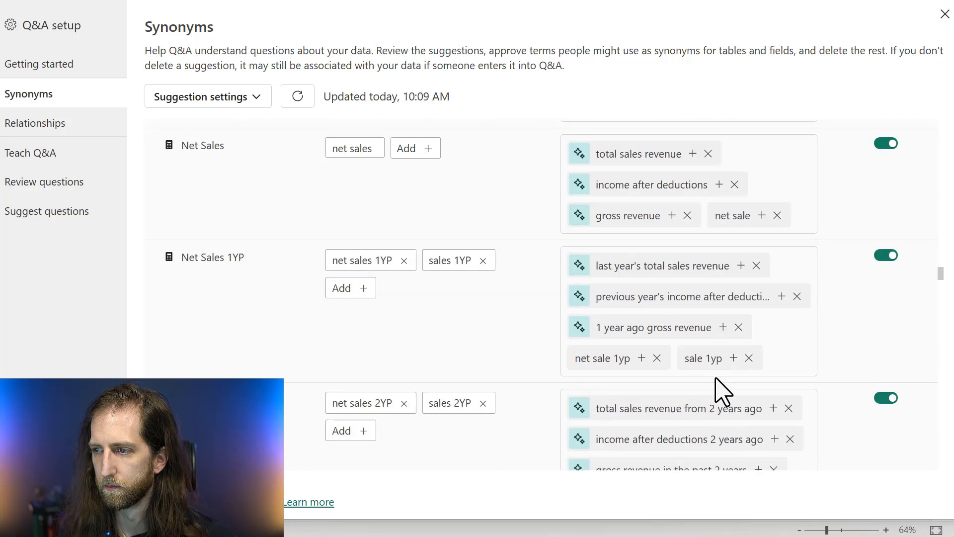
scroll(720, 393, "up", 15)
scroll(720, 393, "up", 15)
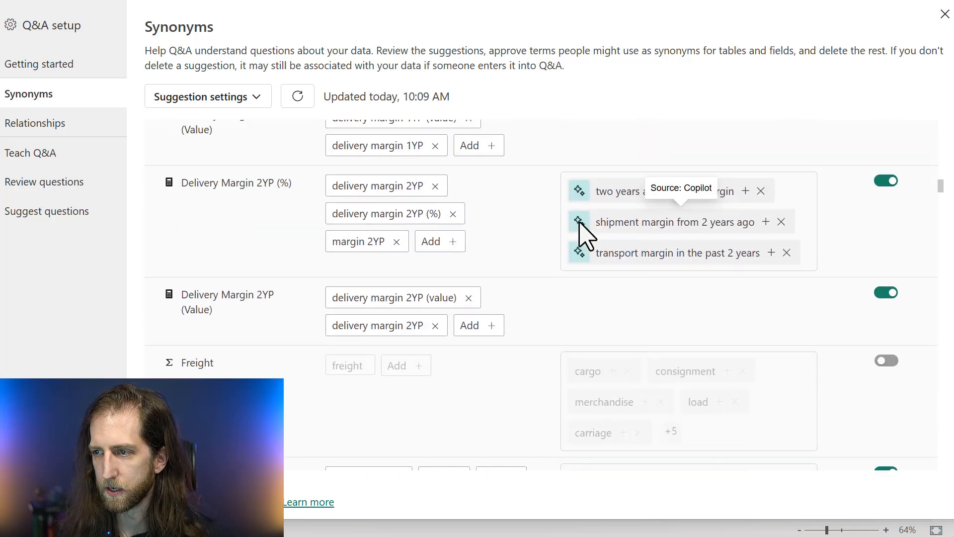
Collapse Invoices, examine the Month suggestion for Calendar Month Year and the Quarter suggestion in the Date table, and collapse Date
scroll(572, 281, "up", 10)
scroll(198, 251, "up", 15)
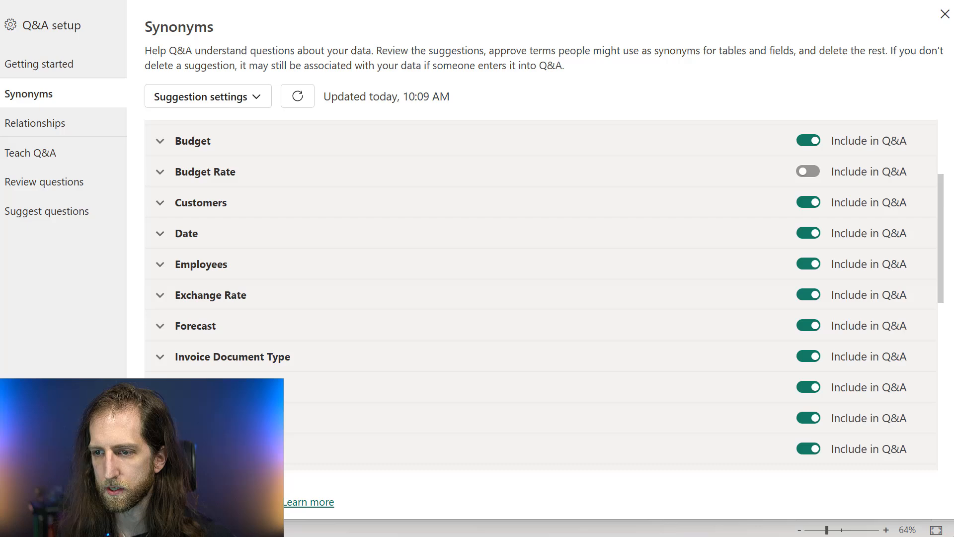
left_click(198, 235)
scroll(401, 321, "down", 5)
scroll(405, 322, "down", 10)
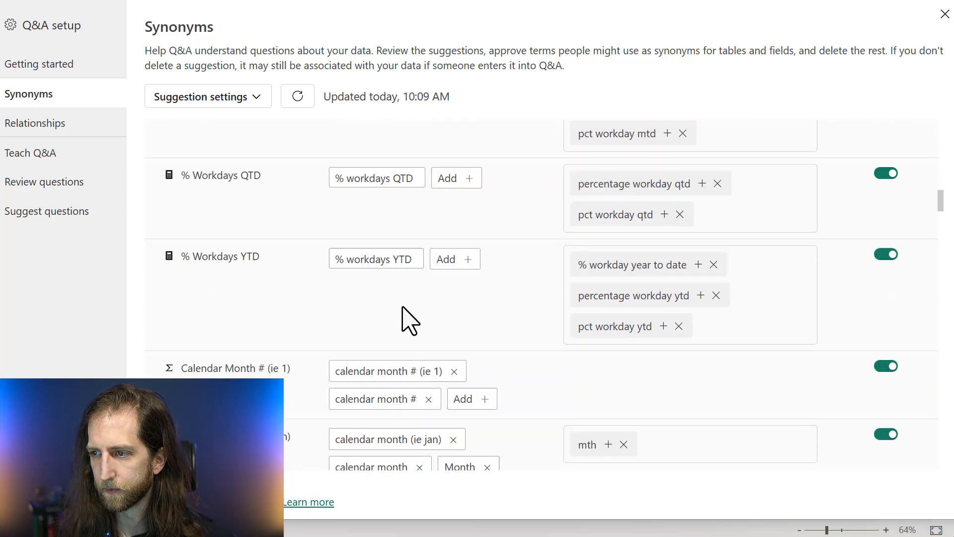
scroll(587, 208, "up", 3)
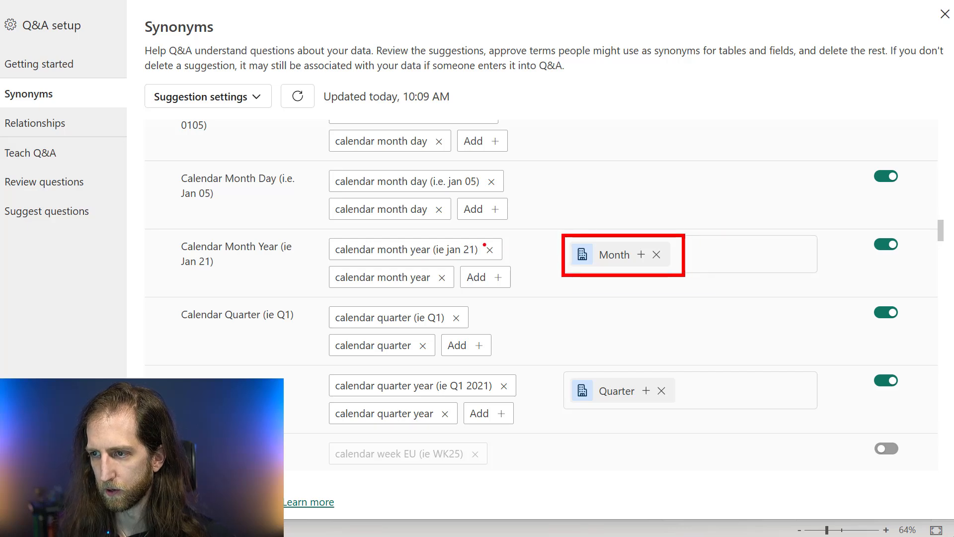
scroll(268, 167, "up", 12)
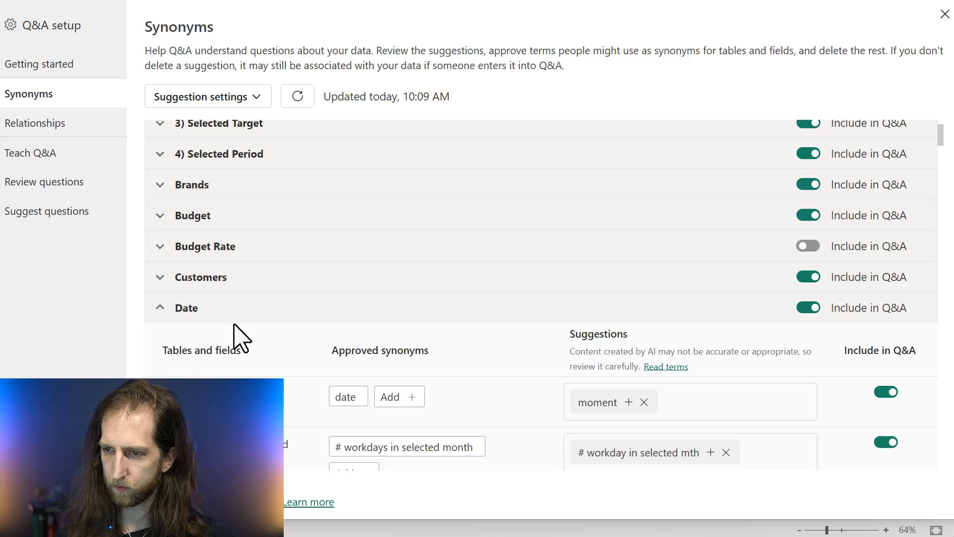
left_click(236, 312)
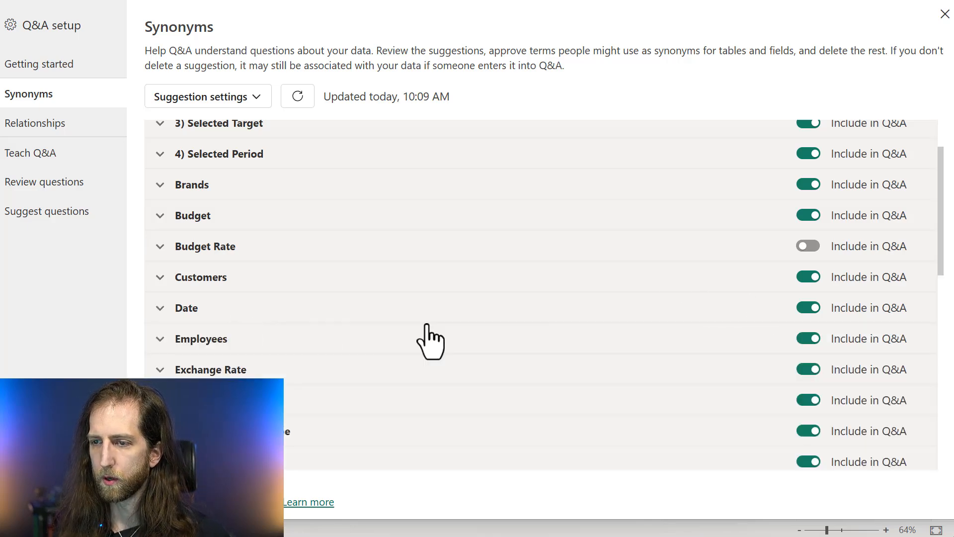
left_click(368, 312)
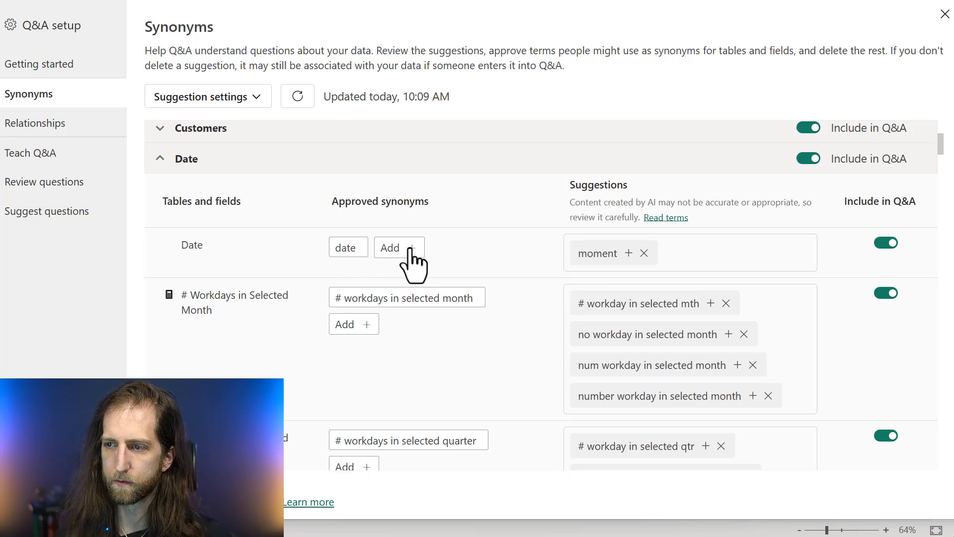
left_click(350, 162)
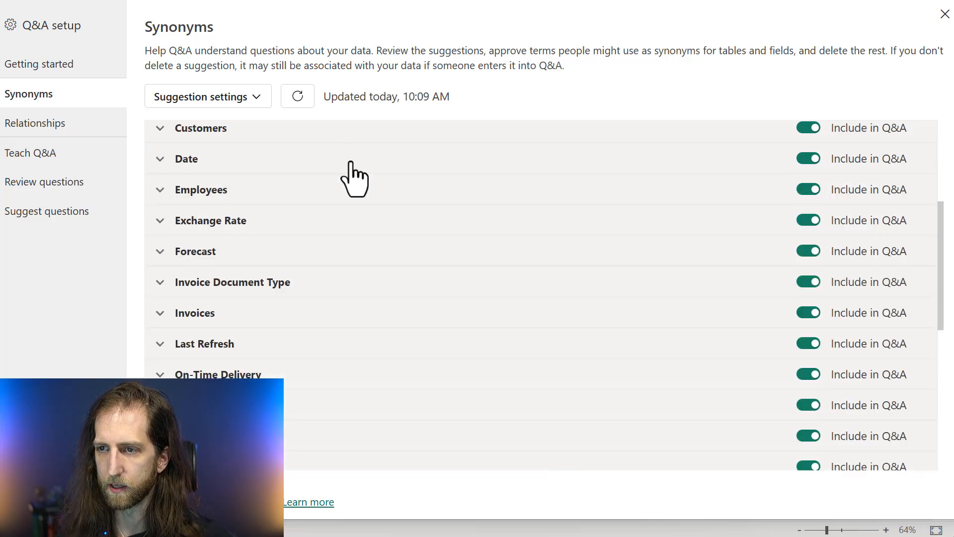
Add "client" as an approved synonym of the Customers table and expand its full list of suggestions
left_click(342, 138)
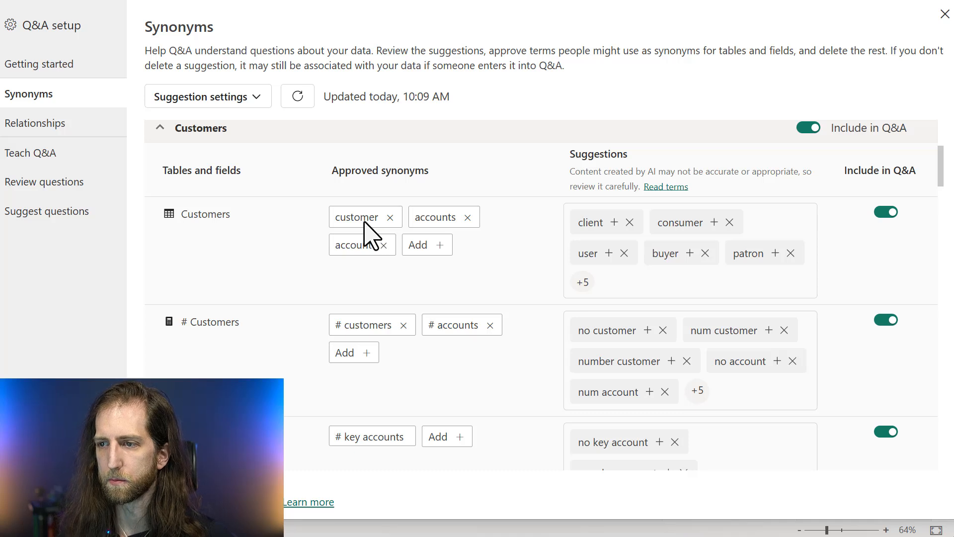
left_click(437, 250)
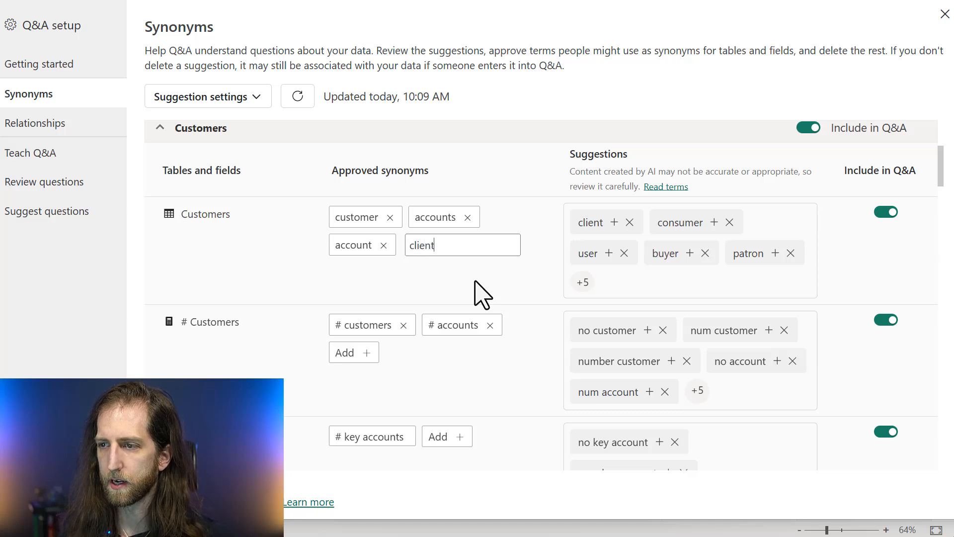
key("Return")
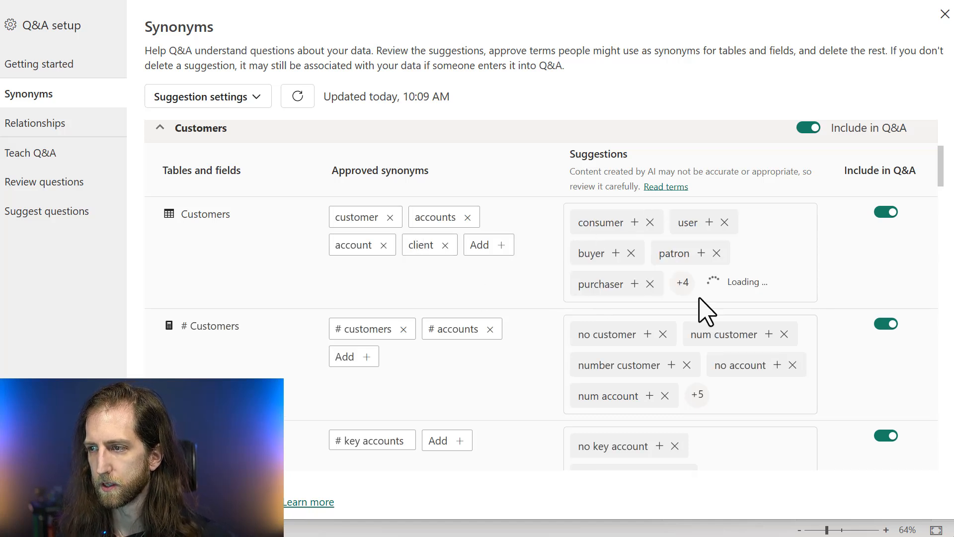
left_click(685, 284)
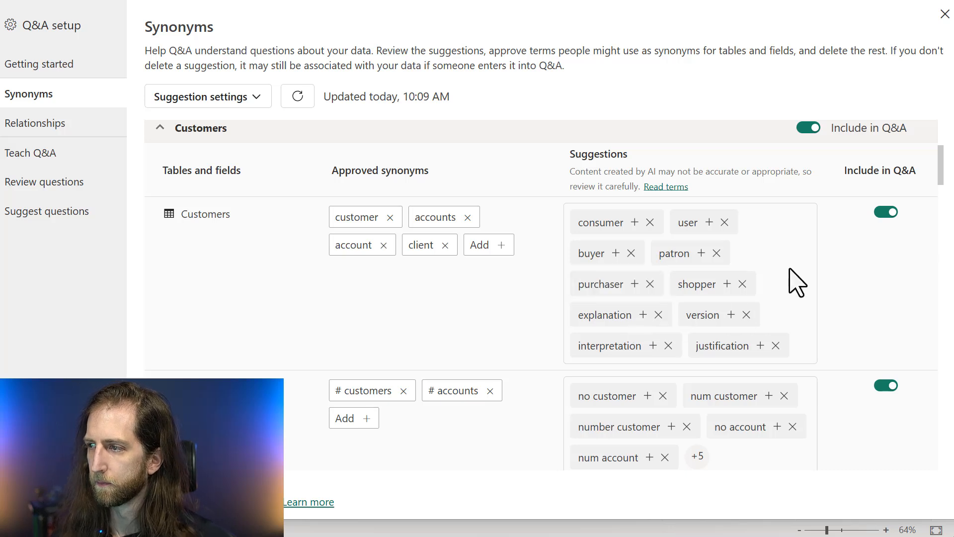
Collapse the Customers table, then review the suggestion sources, org sharing and Copilot interpretation options in the suggestion settings without changing them
scroll(795, 276, "up", 3)
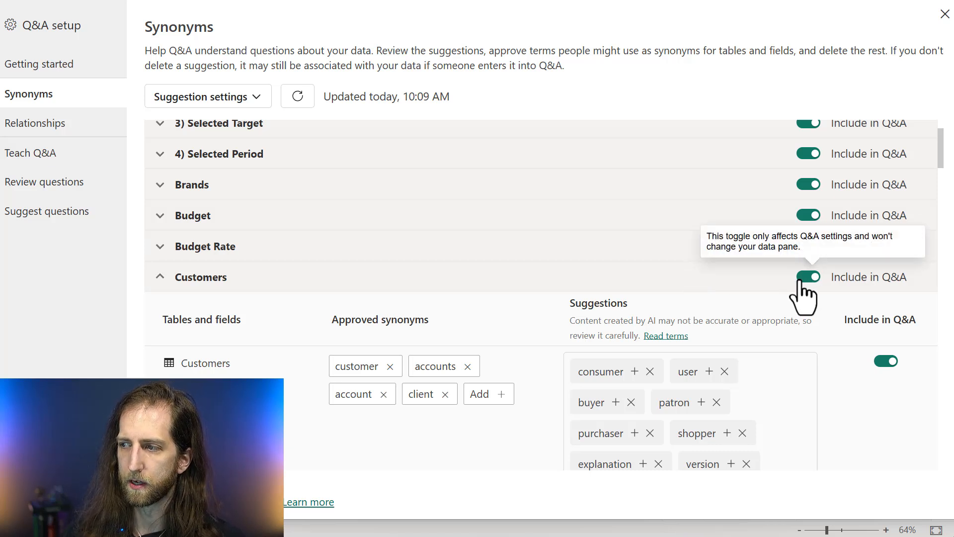
left_click(642, 282)
scroll(394, 224, "up", 2)
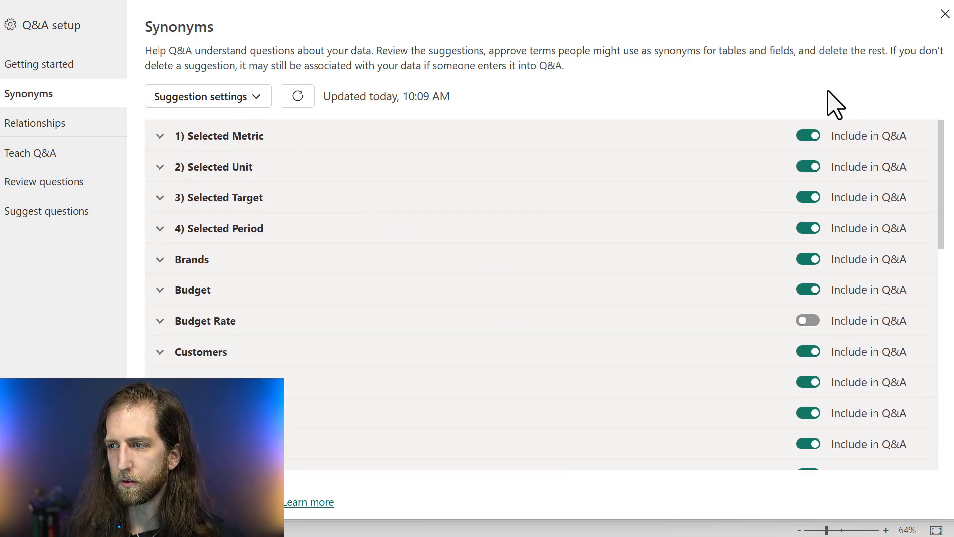
left_click(256, 98)
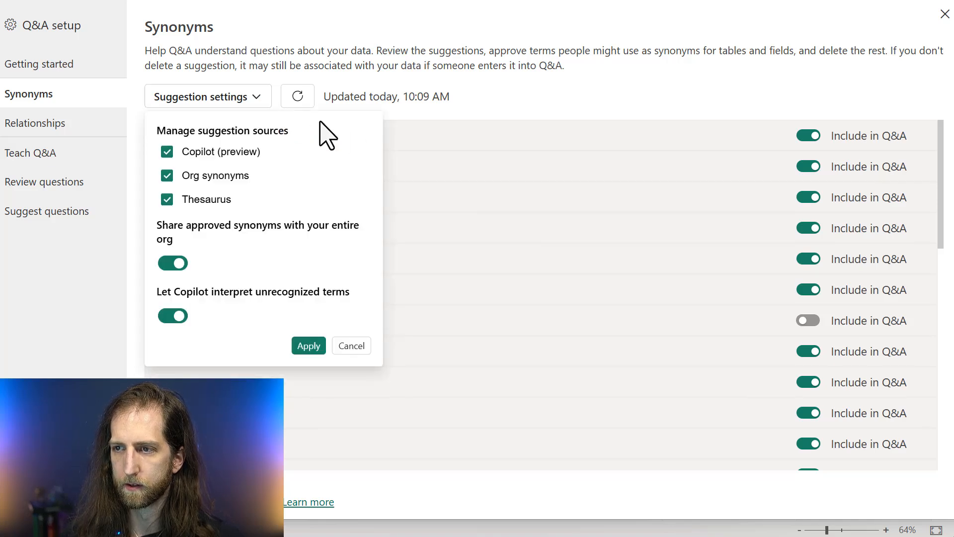
left_click(466, 200)
left_click(428, 197)
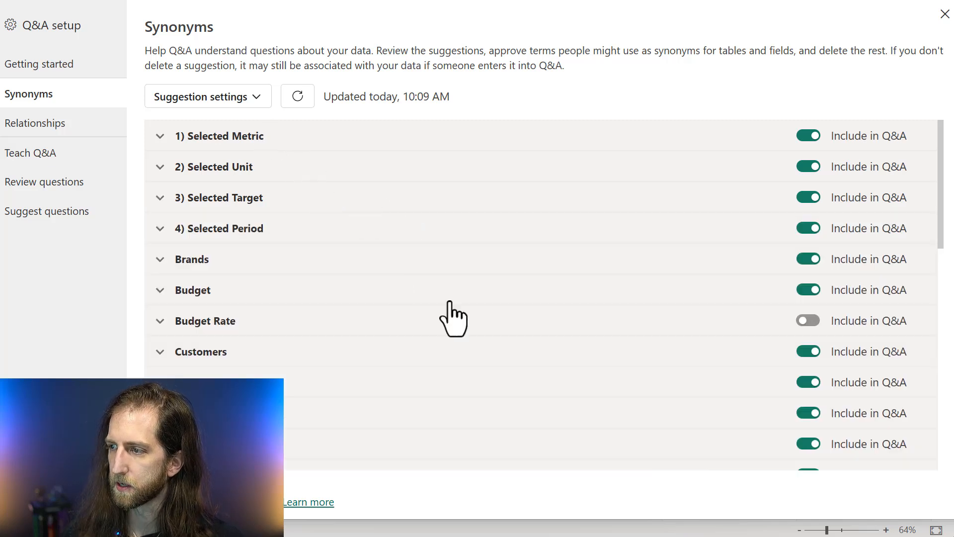
Expand the Brands table, look over its approved and suggested synonyms, and collapse it again
left_click(344, 263)
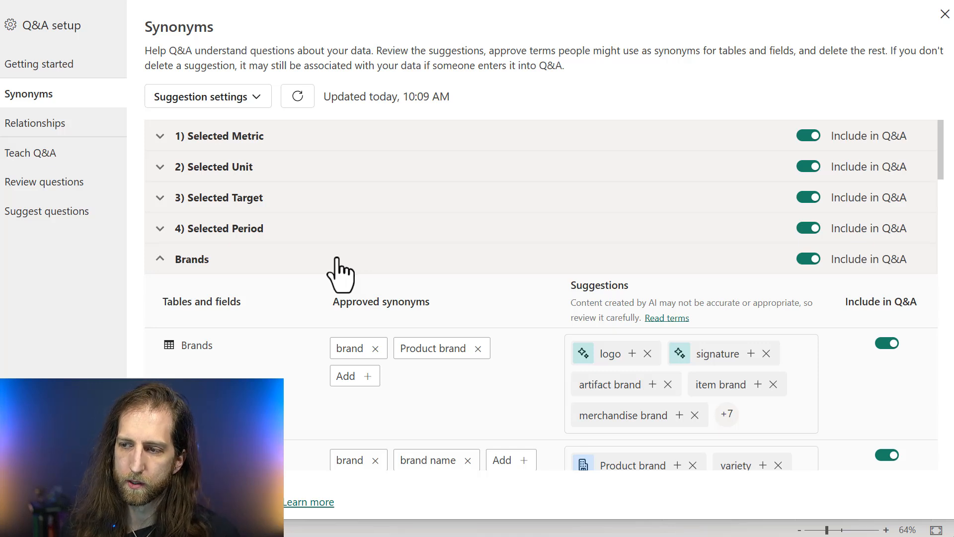
scroll(338, 324, "down", 2)
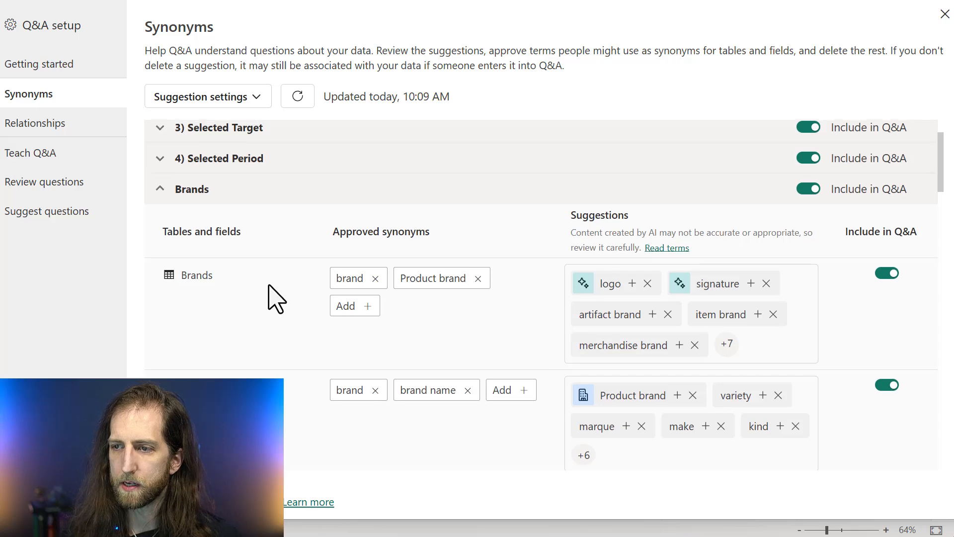
scroll(271, 283, "up", 2)
left_click(271, 264)
Expand the Date table, look over the synonyms of its first fields, and collapse it again
scroll(276, 293, "down", 5)
scroll(277, 292, "up", 2)
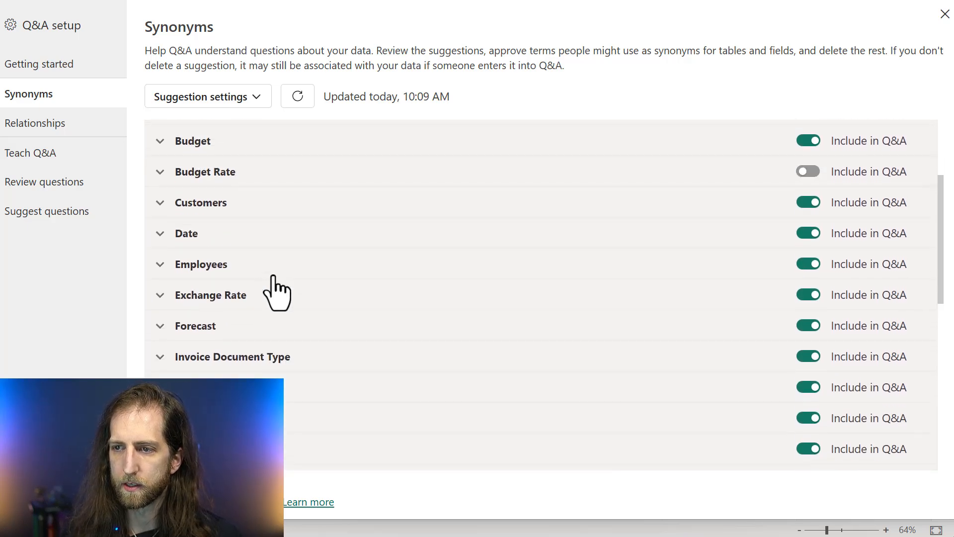
left_click(277, 241)
scroll(288, 260, "down", 15)
scroll(285, 265, "up", 15)
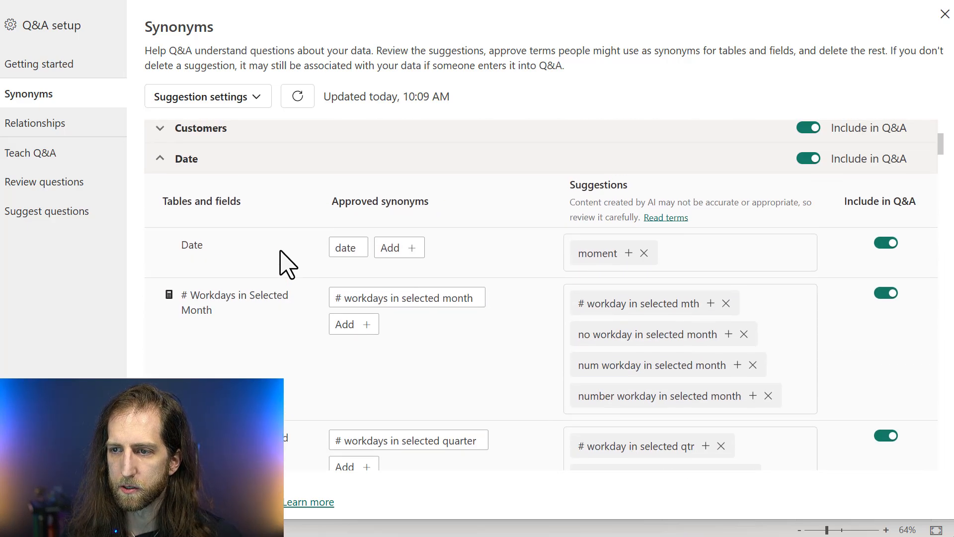
left_click(277, 169)
Expand the Customers table and examine the suggestions for Customers, # Customers and # Key Accounts
left_click(291, 132)
scroll(293, 199, "down", 10)
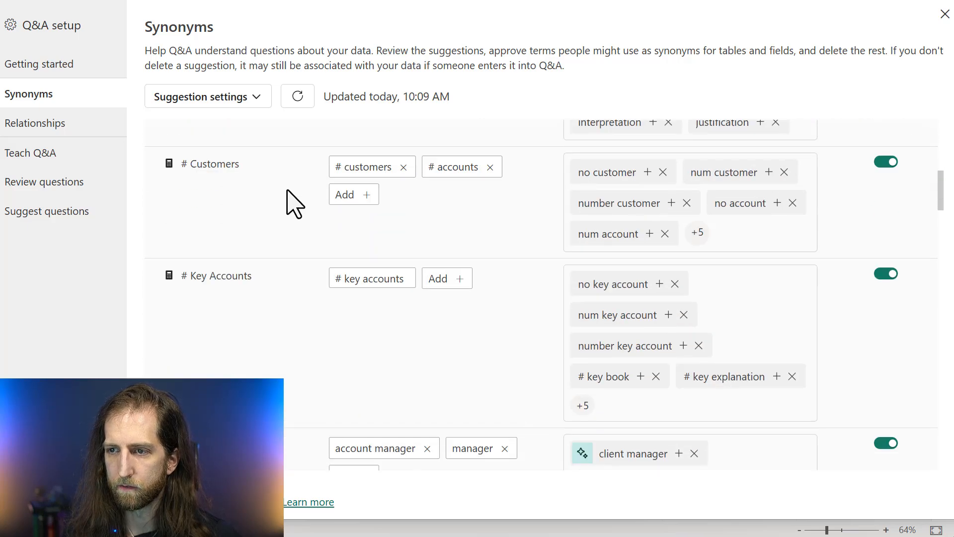
scroll(286, 219, "up", 5)
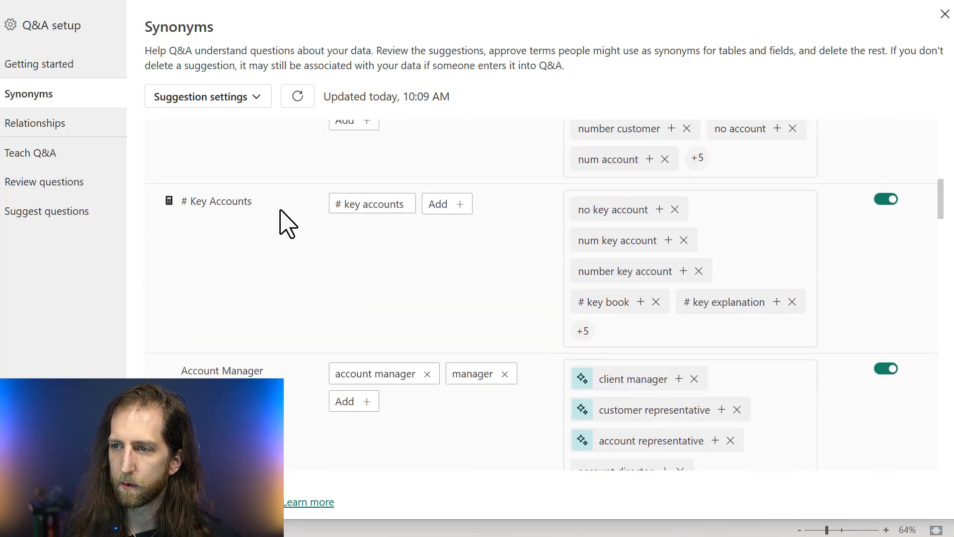
scroll(285, 226, "up", 5)
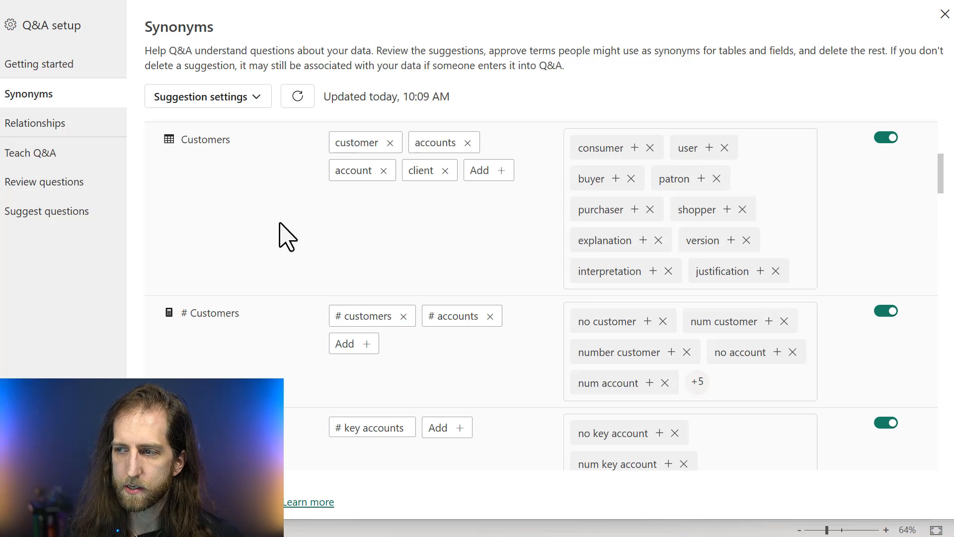
scroll(287, 239, "up", 2)
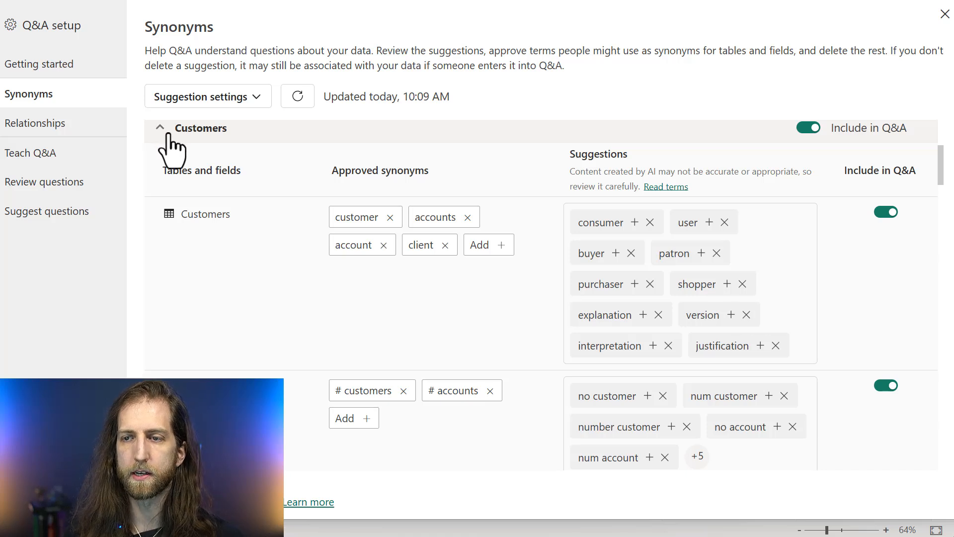
scroll(323, 254, "down", 2)
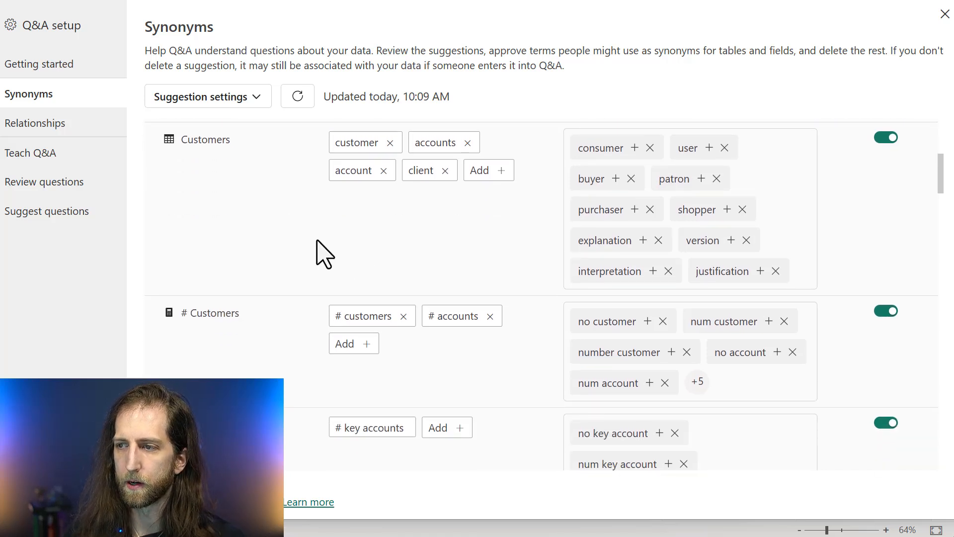
key("ctrl+2")
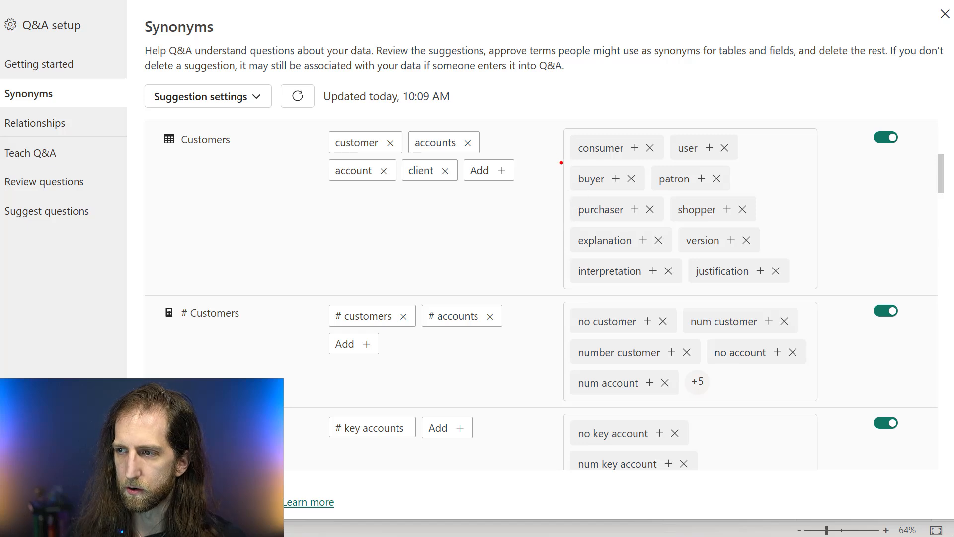
mouse_move(556, 123)
left_mouse_down()
mouse_move(681, 336)
mouse_move(805, 479)
left_mouse_up()
key("Escape")
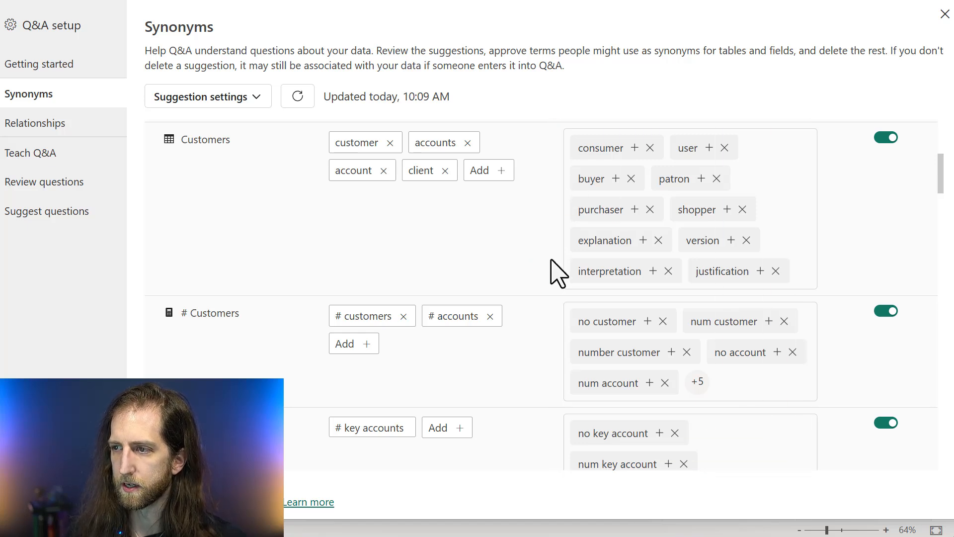
Compare the Copilot-marked and unmarked suggestions of the Account Manager, Customer Sold-To Name and Key Account Manager fields
scroll(556, 264, "down", 2)
scroll(550, 294, "down", 8)
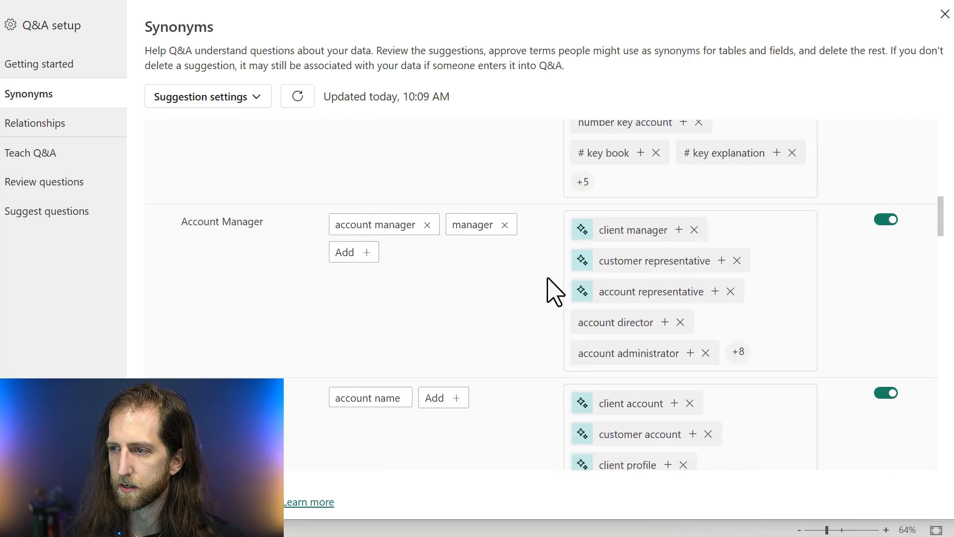
left_click_drag(559, 202, 817, 376)
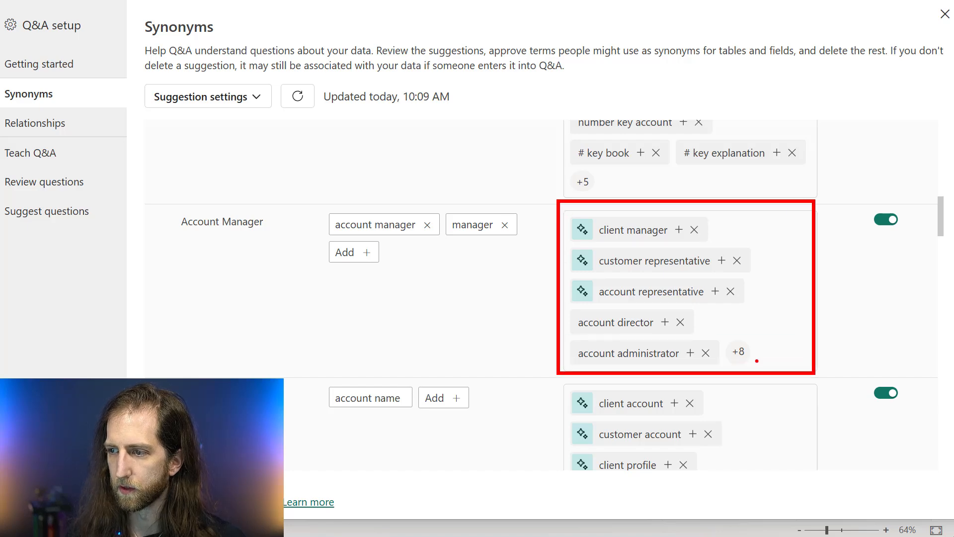
key("Escape")
scroll(471, 330, "down", 12)
scroll(477, 343, "down", 20)
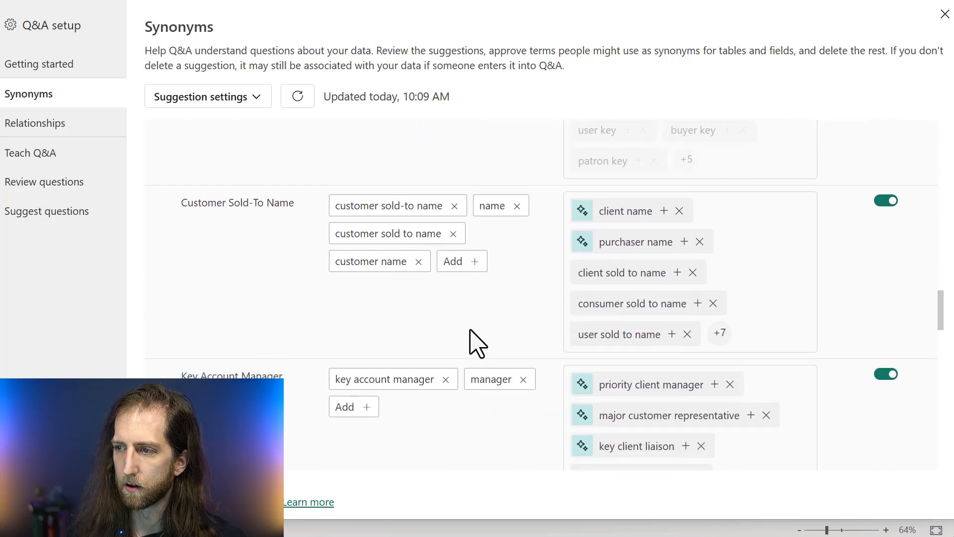
scroll(477, 343, "up", 4)
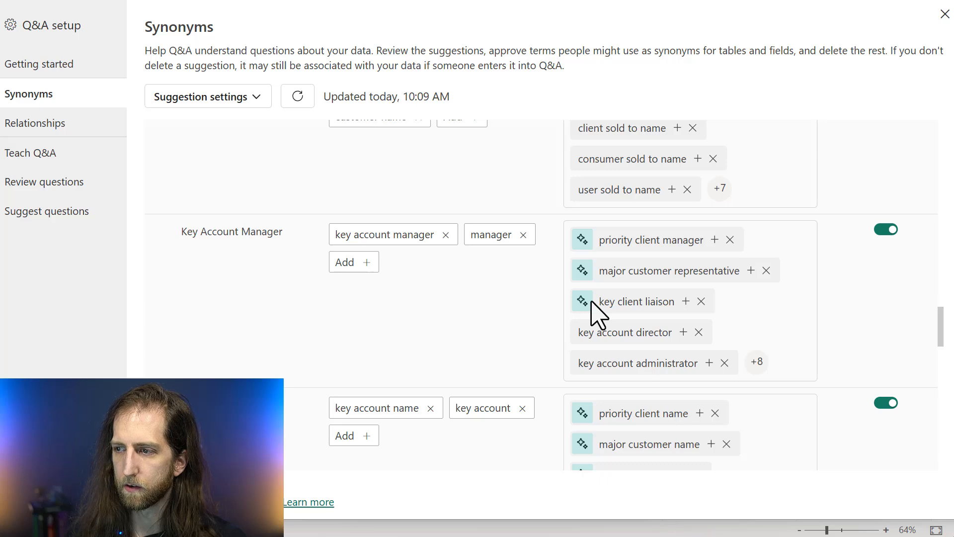
mouse_move(607, 279)
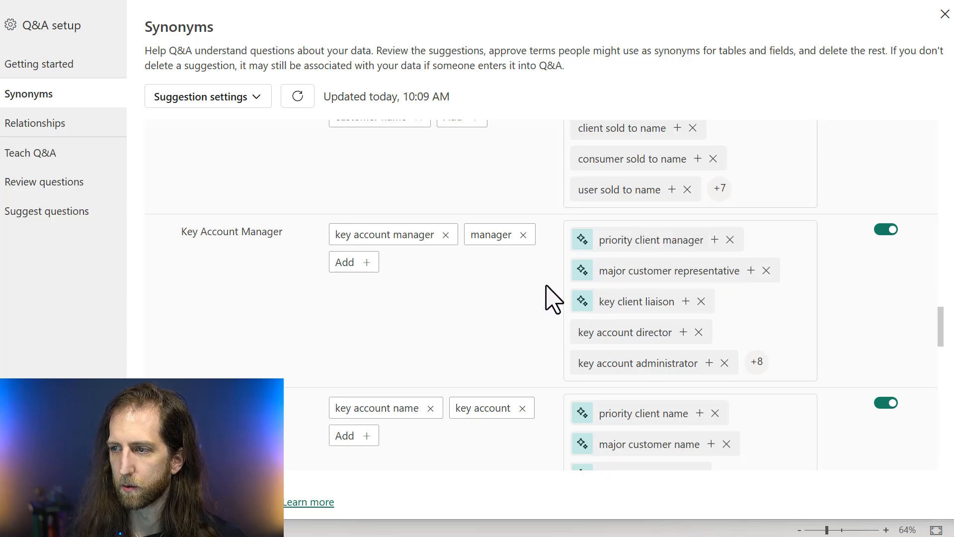
Check the source of the Customer Hierarchy suggestions and collapse the Customers table
scroll(550, 298, "up", 2)
scroll(507, 277, "up", 6)
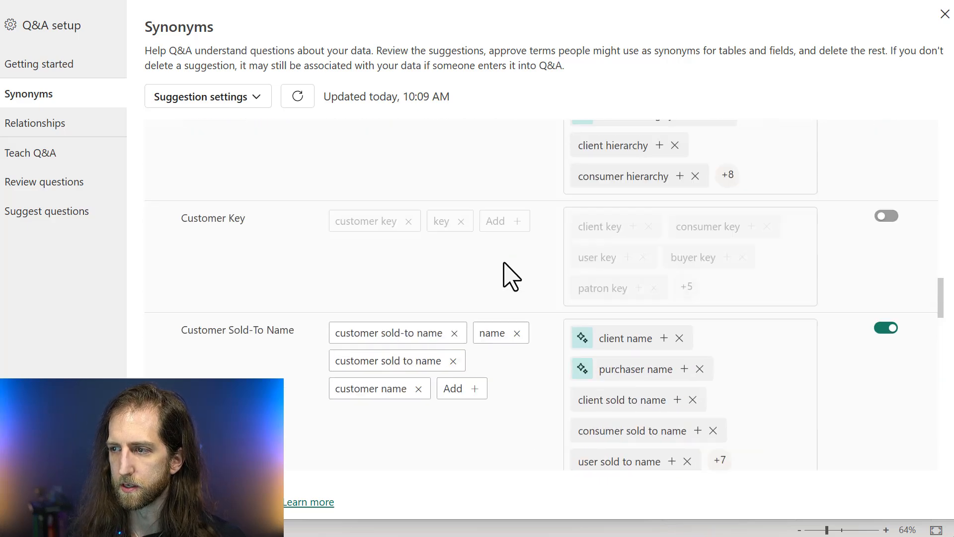
scroll(601, 311, "up", 15)
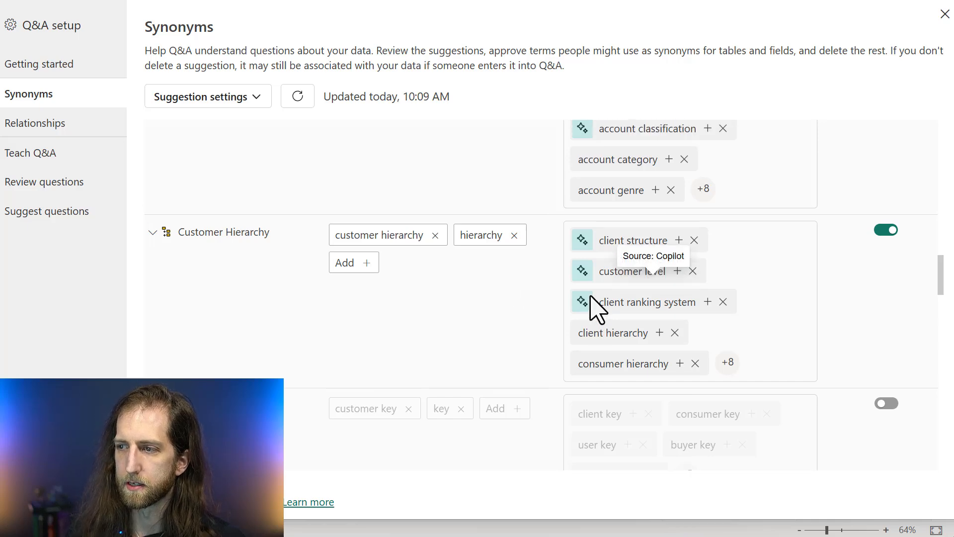
scroll(368, 278, "up", 2)
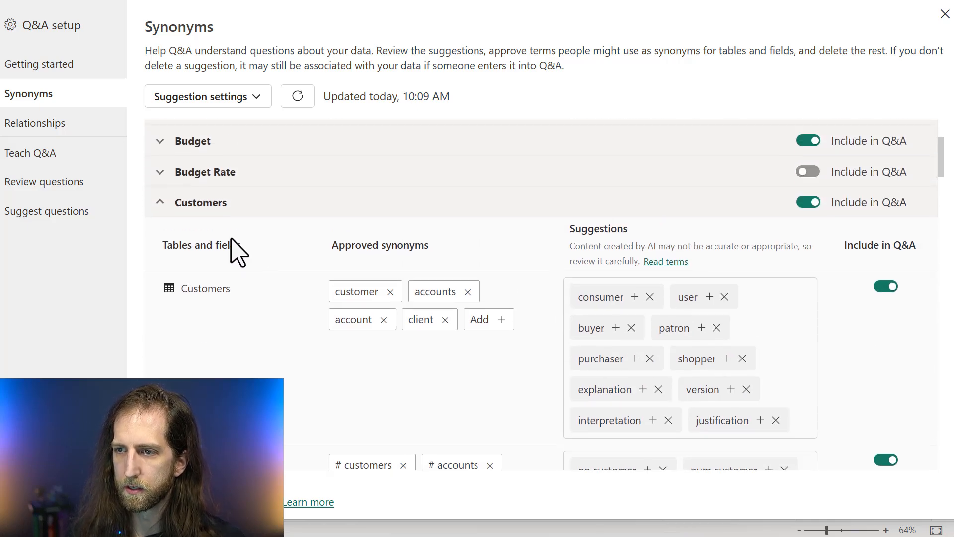
left_click(211, 203)
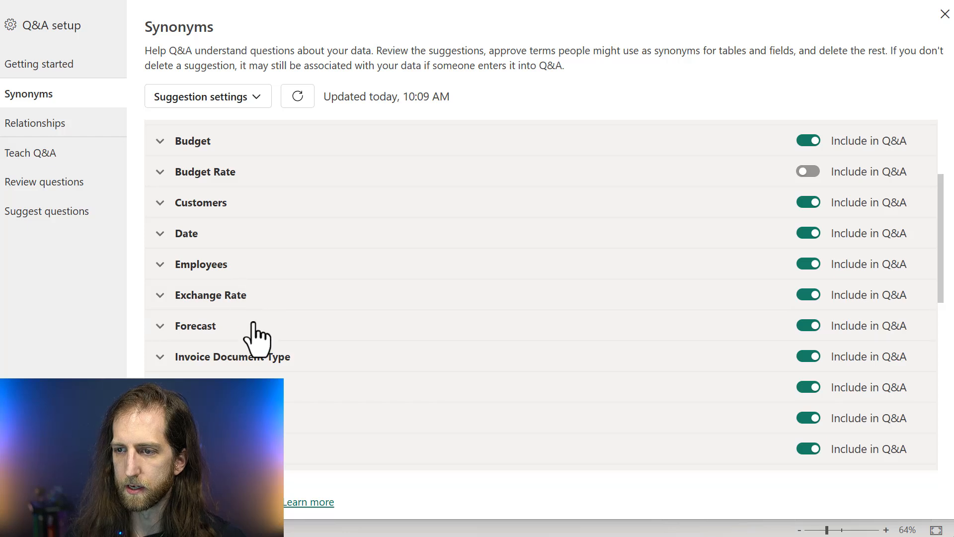
Expand the Brands table, check the source of its "logo" suggestion, and review the suggestions for Brand and Brand Hierarchy
scroll(253, 334, "down", 2)
scroll(219, 278, "up", 5)
left_click(185, 195)
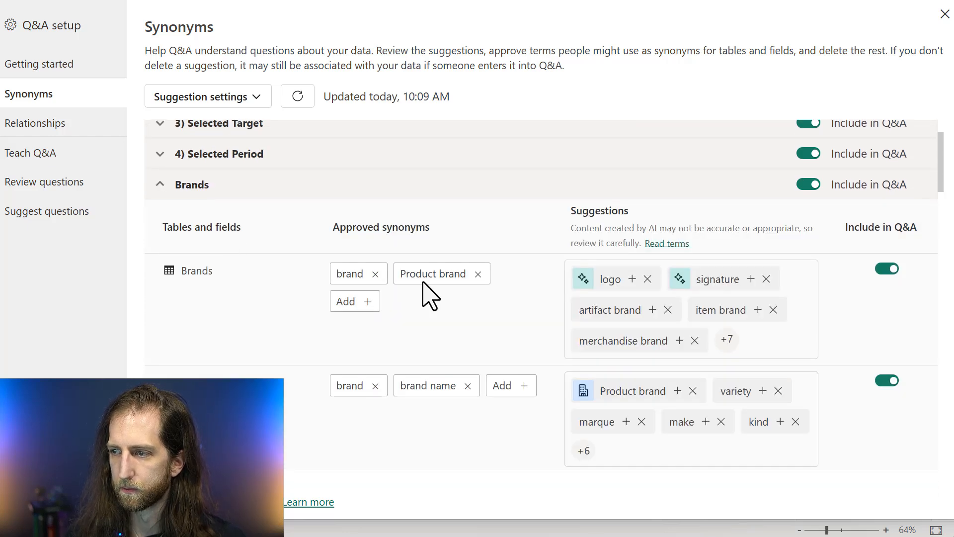
scroll(427, 295, "down", 3)
scroll(443, 293, "up", 1)
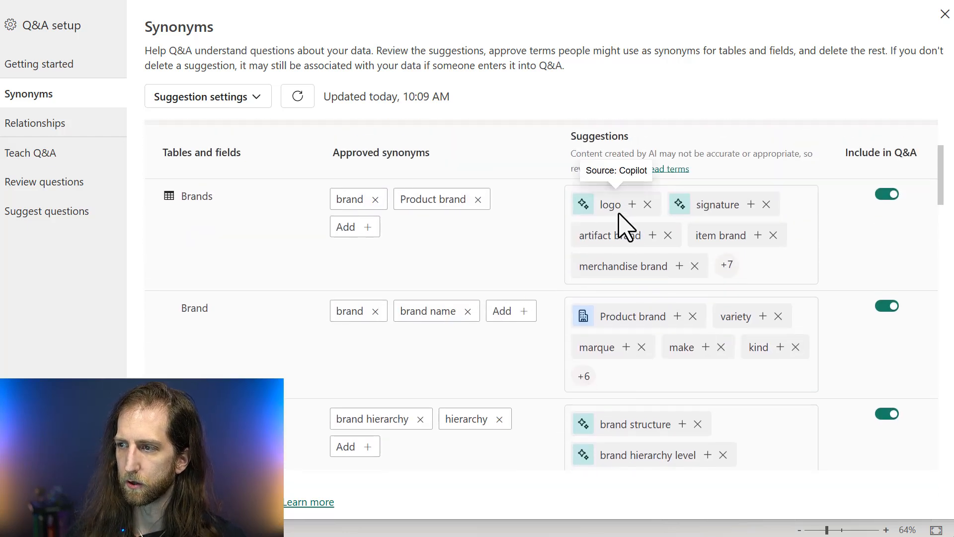
scroll(646, 360, "down", 2)
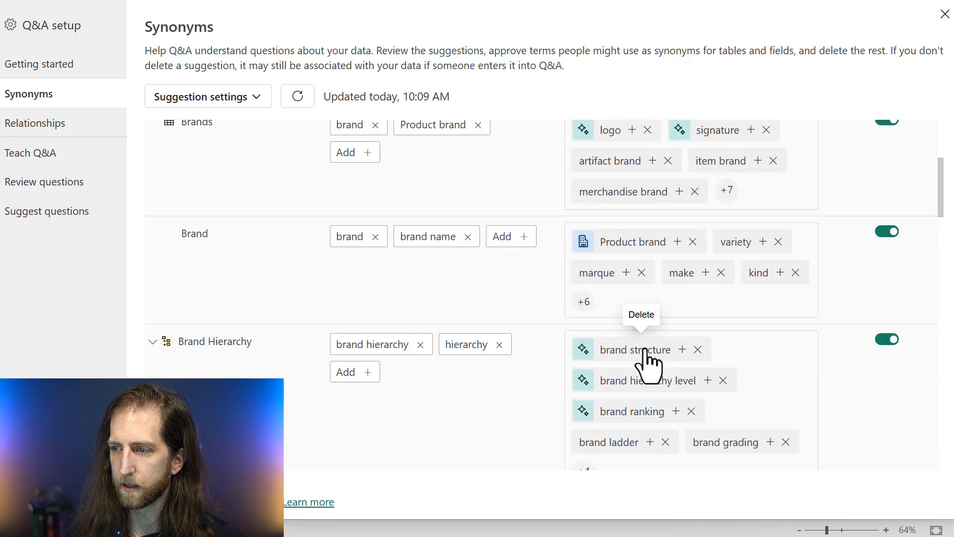
scroll(579, 384, "down", 1)
scroll(602, 373, "down", 1)
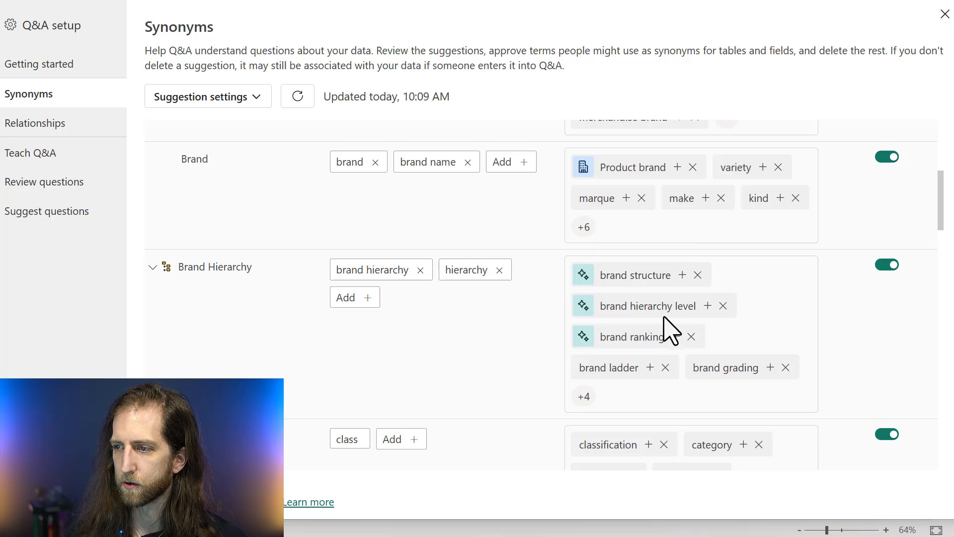
Examine the suggested synonyms of the Class, Flagship and Product Brand VP fields in the Brands table
scroll(609, 367, "down", 2)
scroll(631, 298, "down", 2)
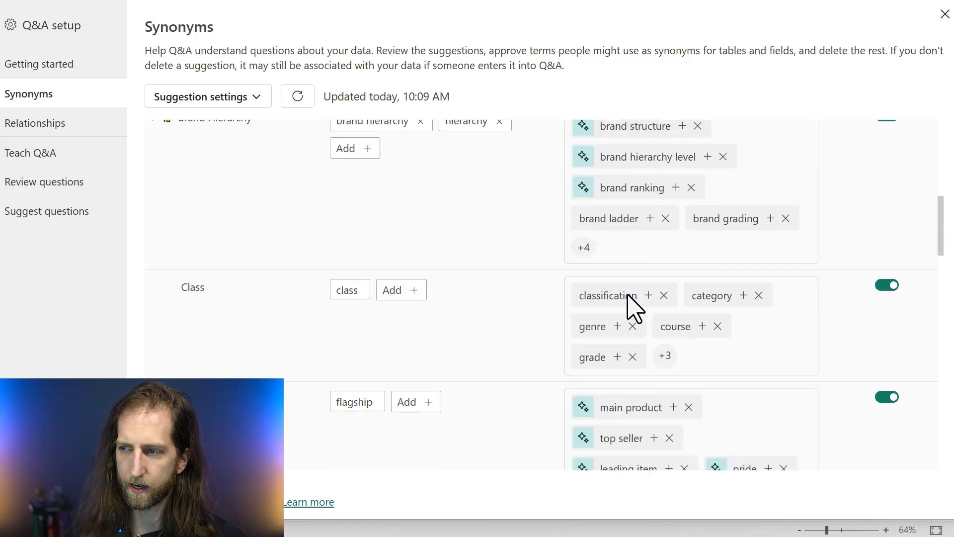
scroll(633, 321, "down", 3)
scroll(635, 323, "up", 1)
scroll(633, 318, "down", 5)
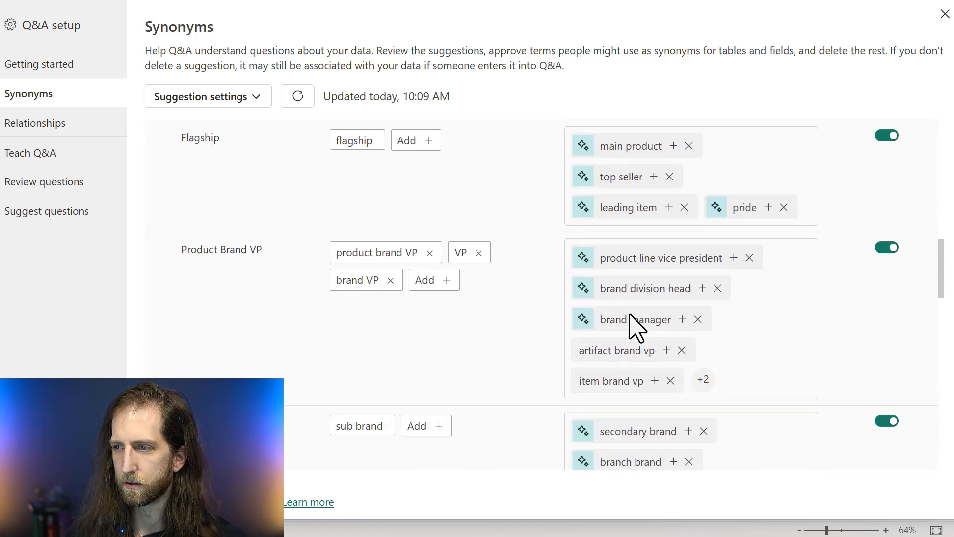
scroll(636, 323, "down", 3)
scroll(552, 323, "up", 2)
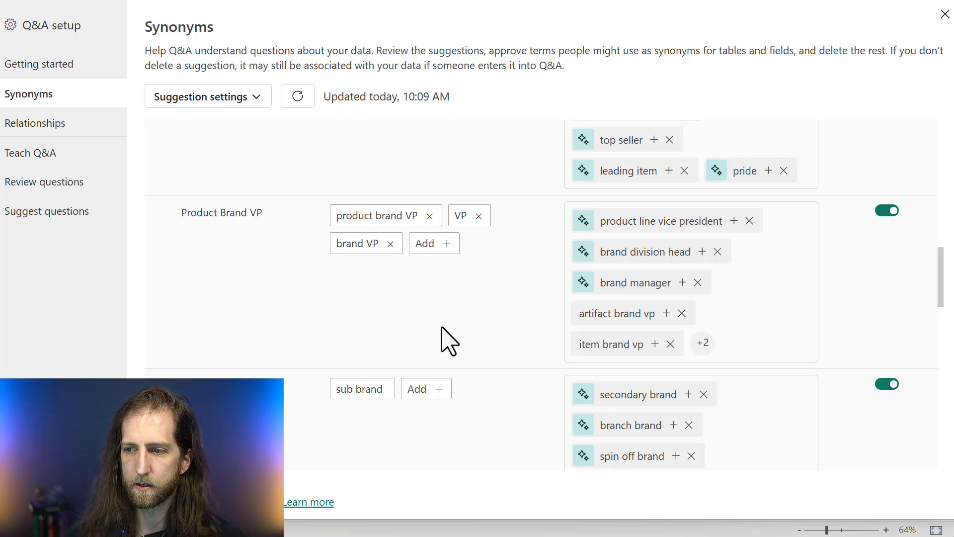
Collapse the Brands table and look down the table list to Invoices
scroll(442, 328, "up", 4)
scroll(442, 328, "up", 10)
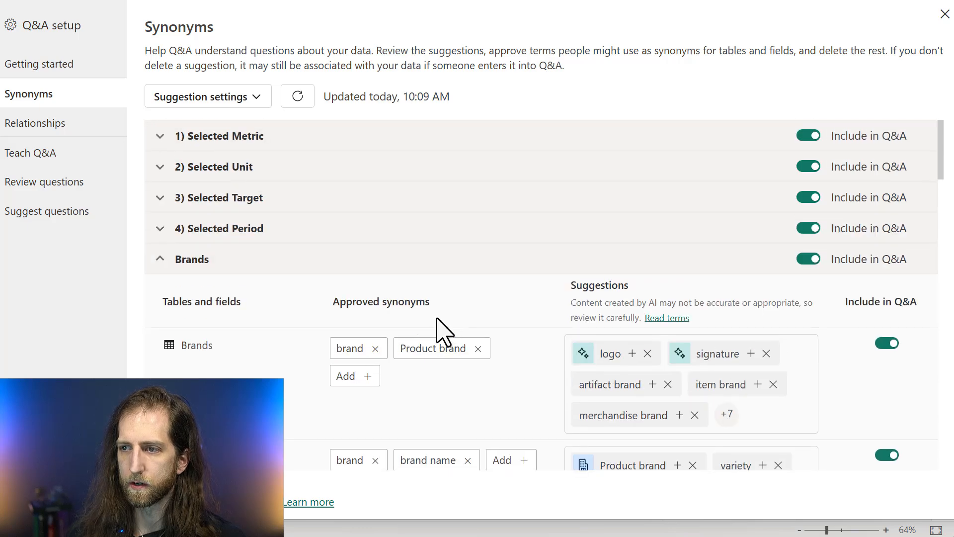
left_click(367, 264)
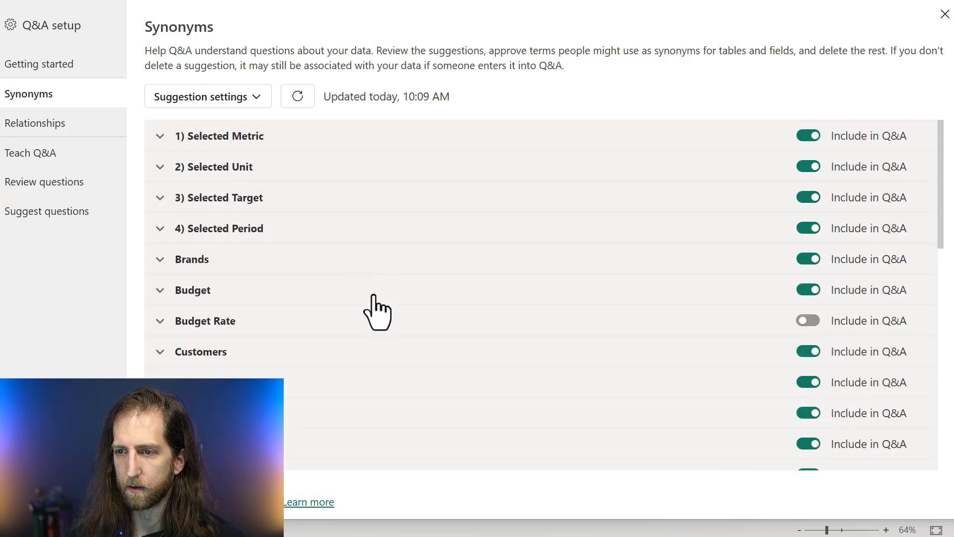
scroll(374, 308, "down", 2)
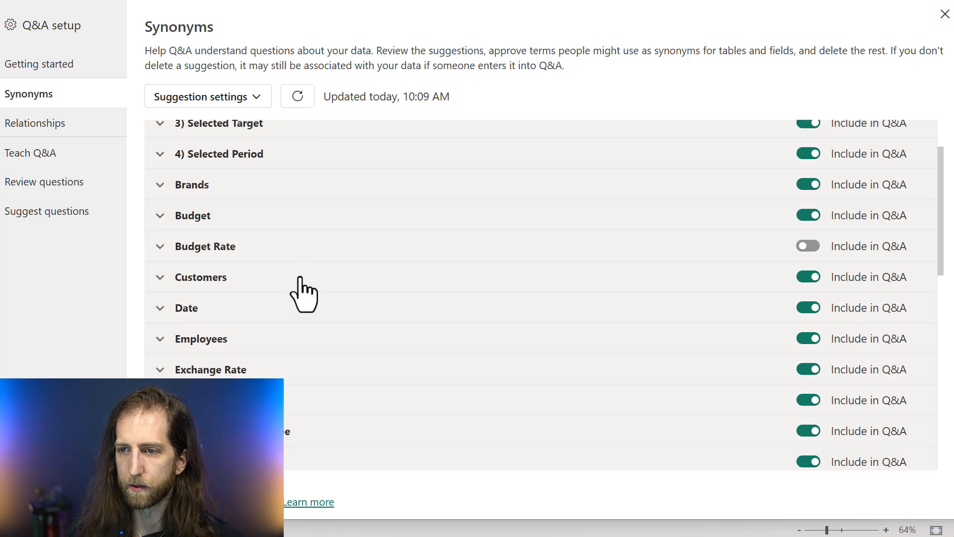
scroll(301, 293, "down", 3)
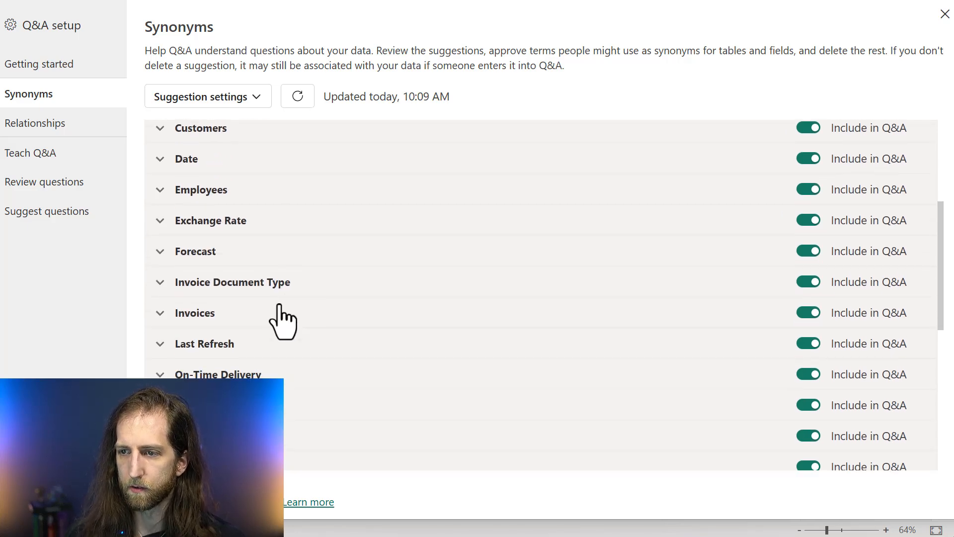
Expand the Invoices table, remove the approved synonym "margin" from Delivery Margin (%), and collapse the table again
left_click(279, 314)
scroll(301, 320, "down", 3)
scroll(303, 321, "down", 5)
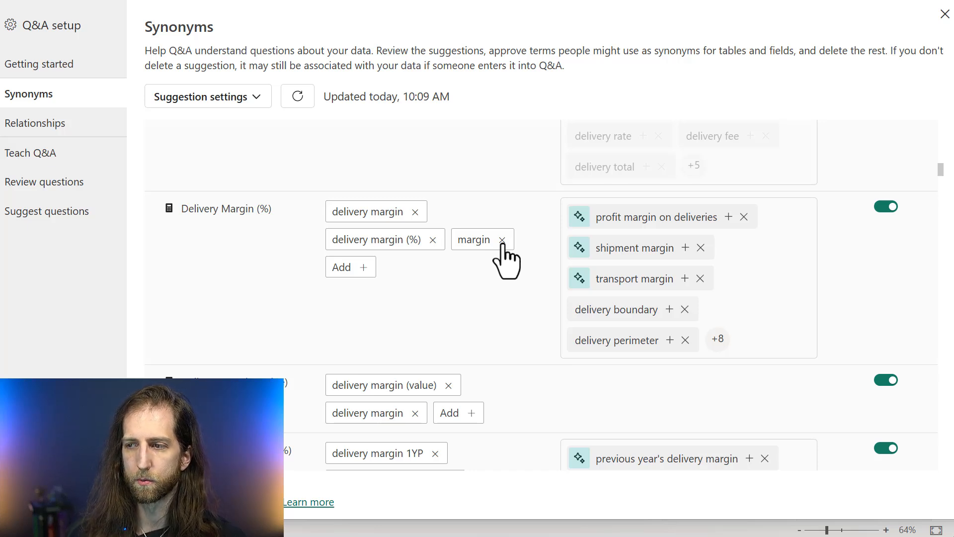
left_click(502, 240)
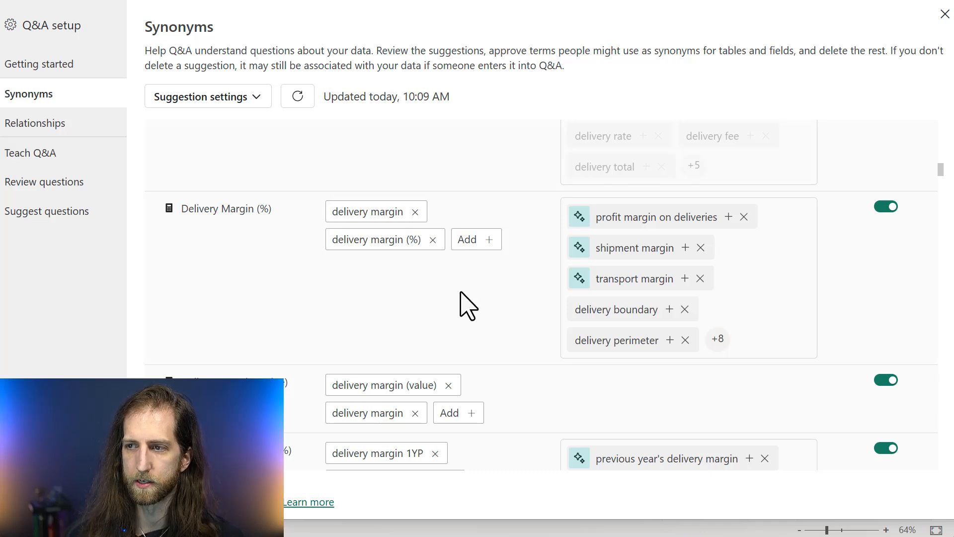
scroll(468, 306, "up", 3)
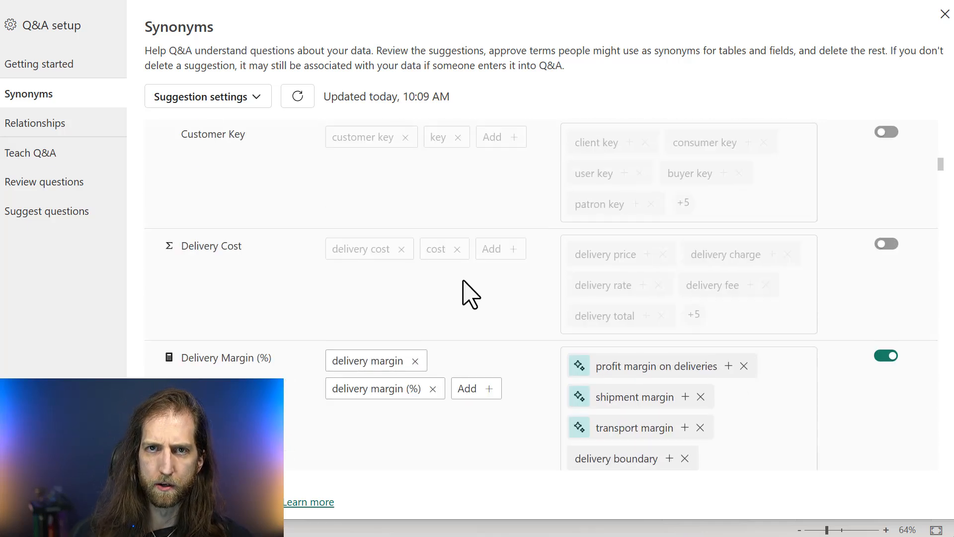
scroll(463, 288, "up", 15)
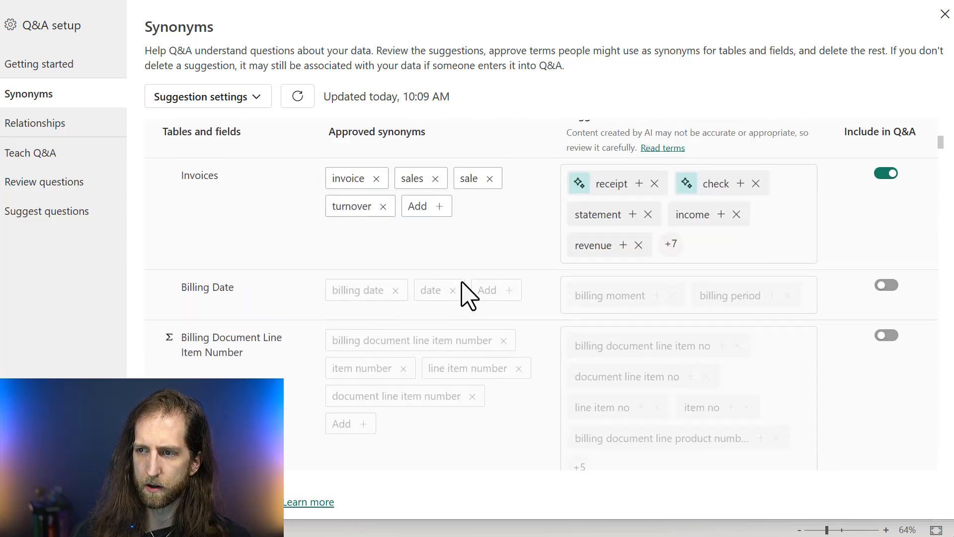
left_click(397, 321)
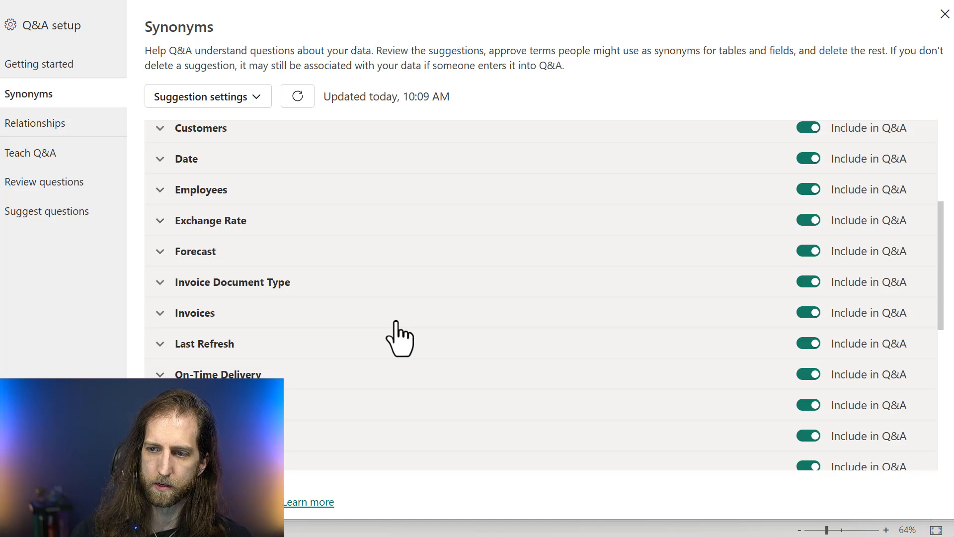
scroll(362, 347, "down", 2)
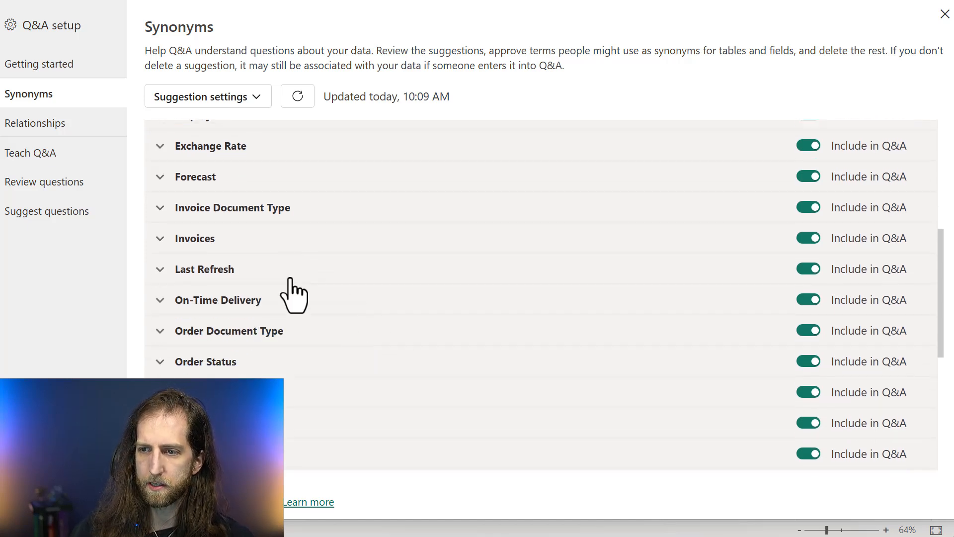
left_click(280, 244)
left_click(281, 246)
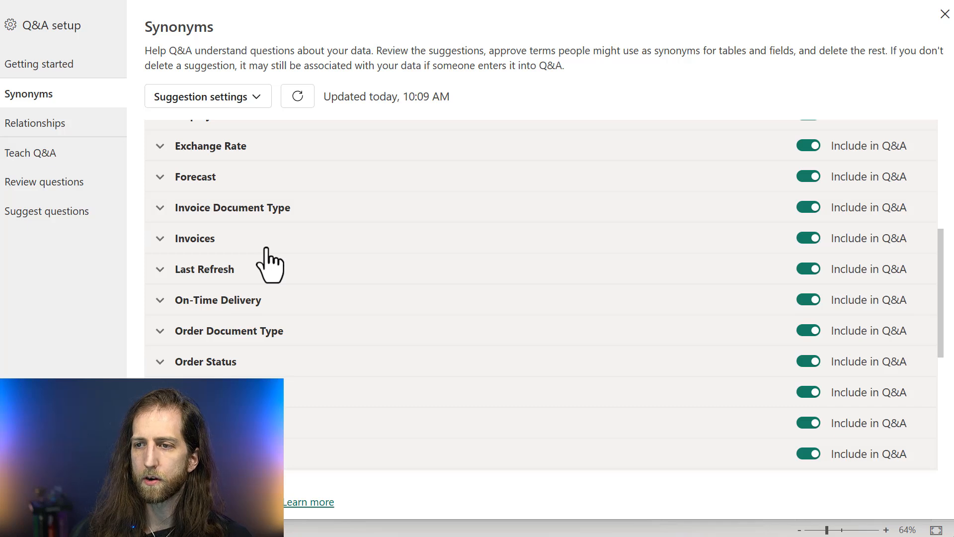
scroll(268, 268, "up", 2)
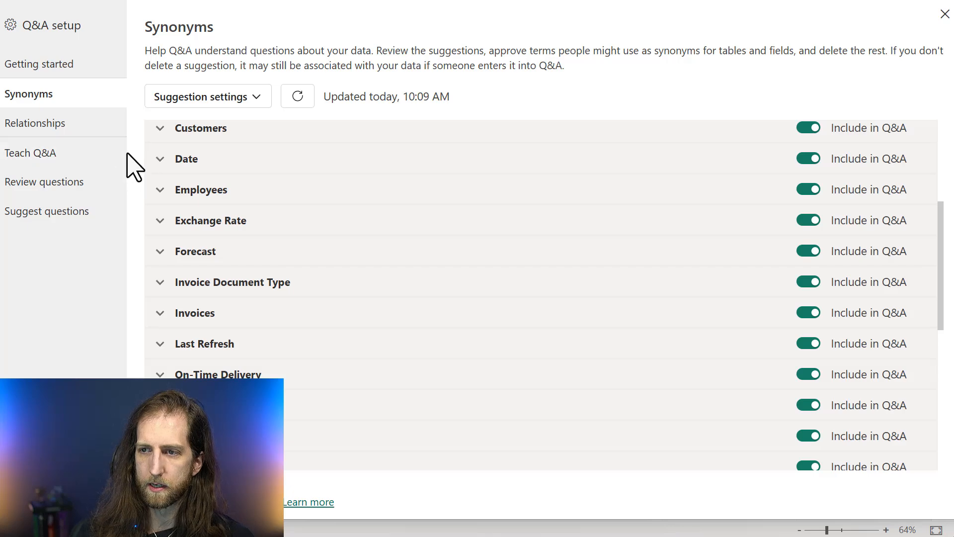
Open the linguistic relationships and examine the approved relationships and their types, such as verb, preposition and name
left_click(102, 133)
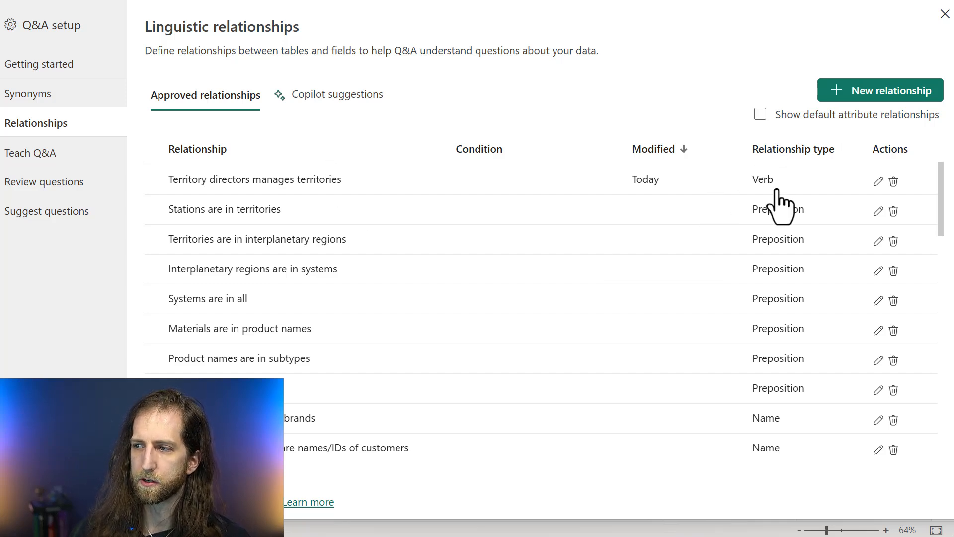
scroll(780, 207, "down", 3)
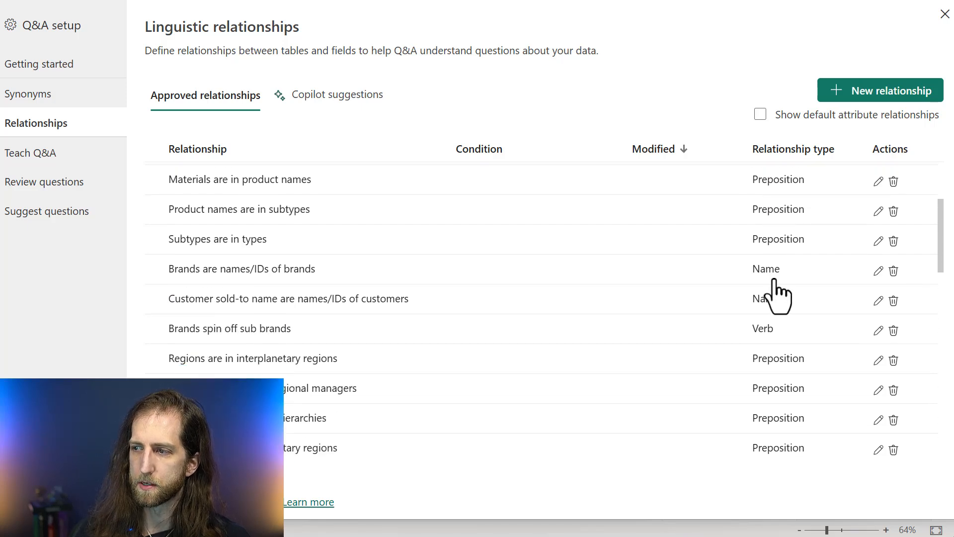
scroll(779, 297, "down", 5)
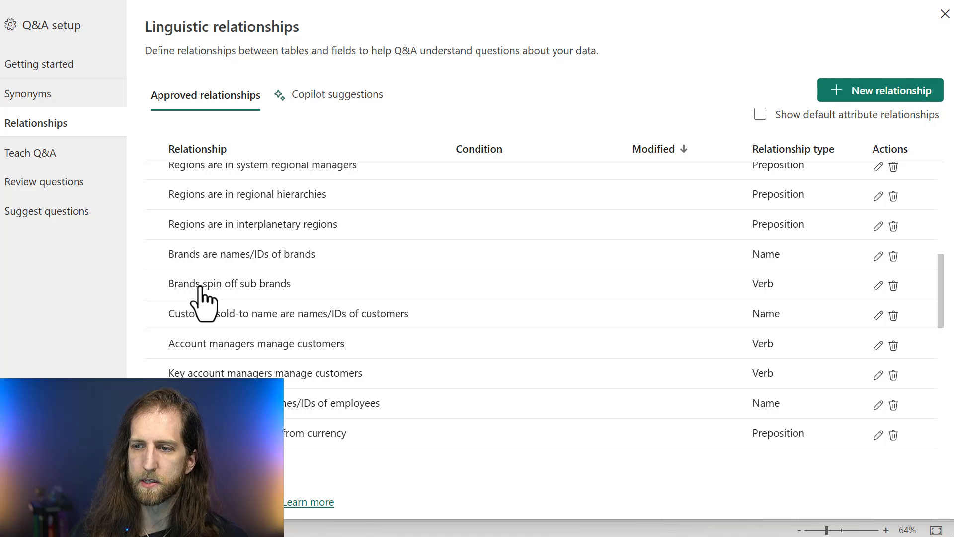
scroll(274, 300, "up", 3)
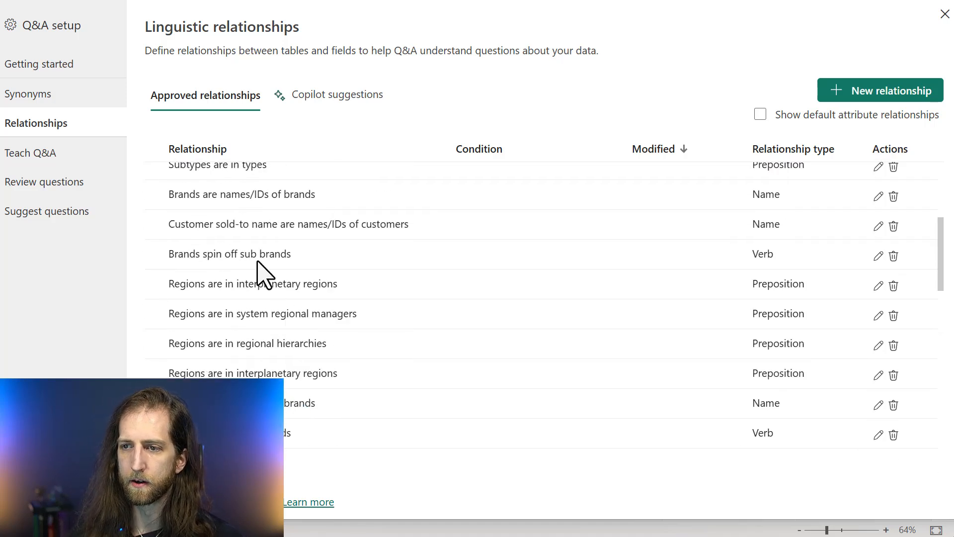
scroll(243, 259, "up", 2)
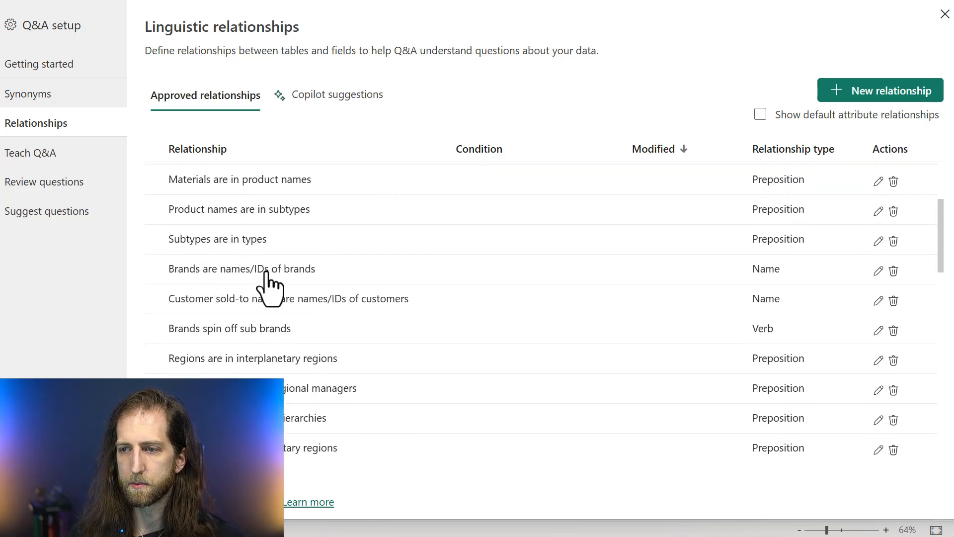
scroll(298, 281, "up", 3)
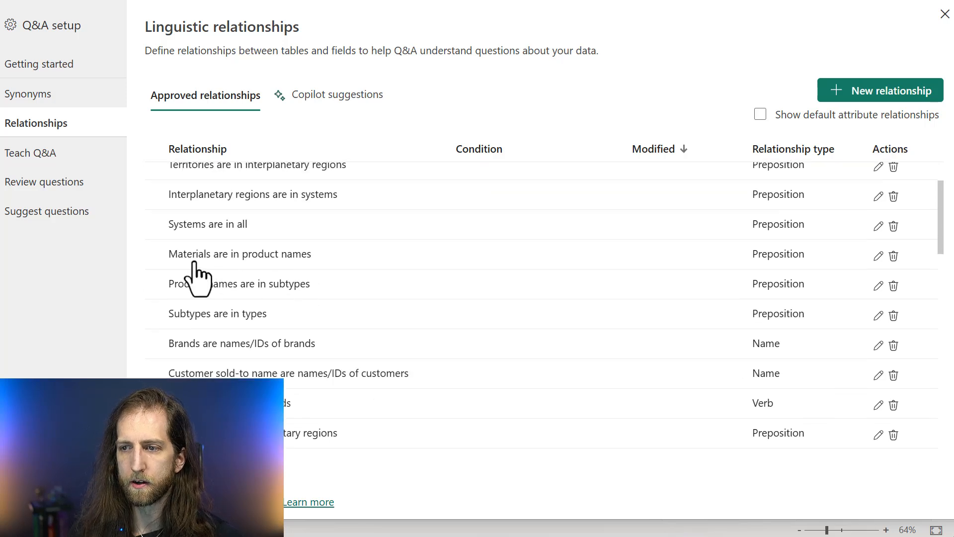
scroll(295, 275, "up", 1)
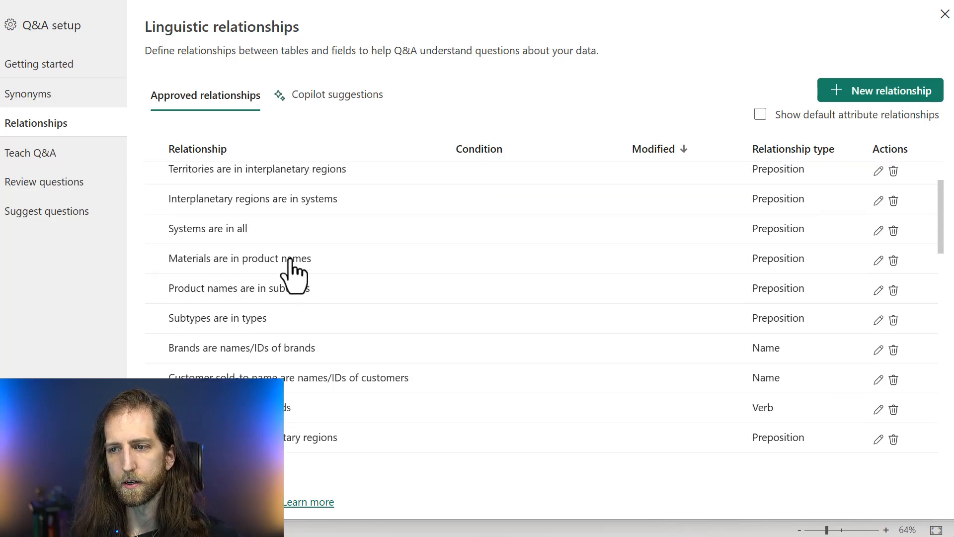
scroll(299, 283, "up", 2)
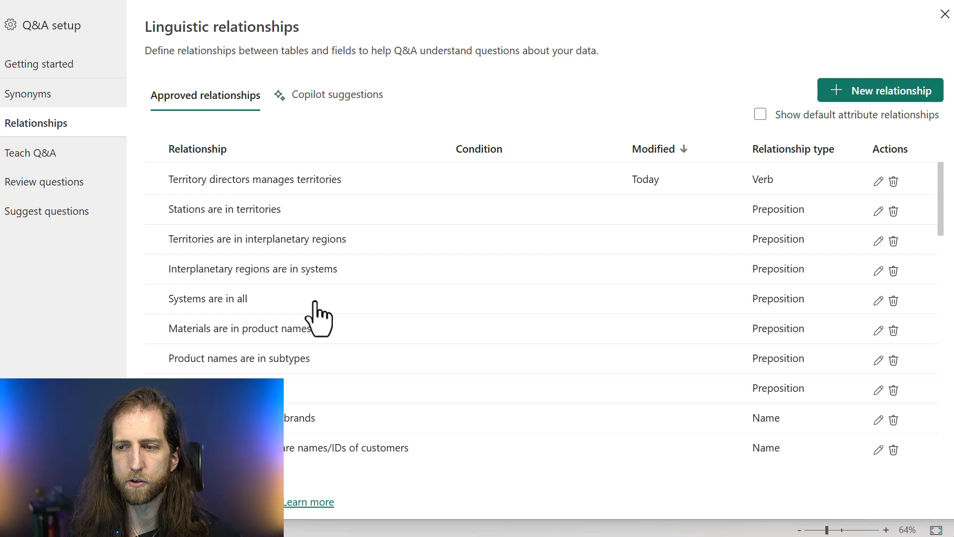
scroll(313, 306, "down", 3)
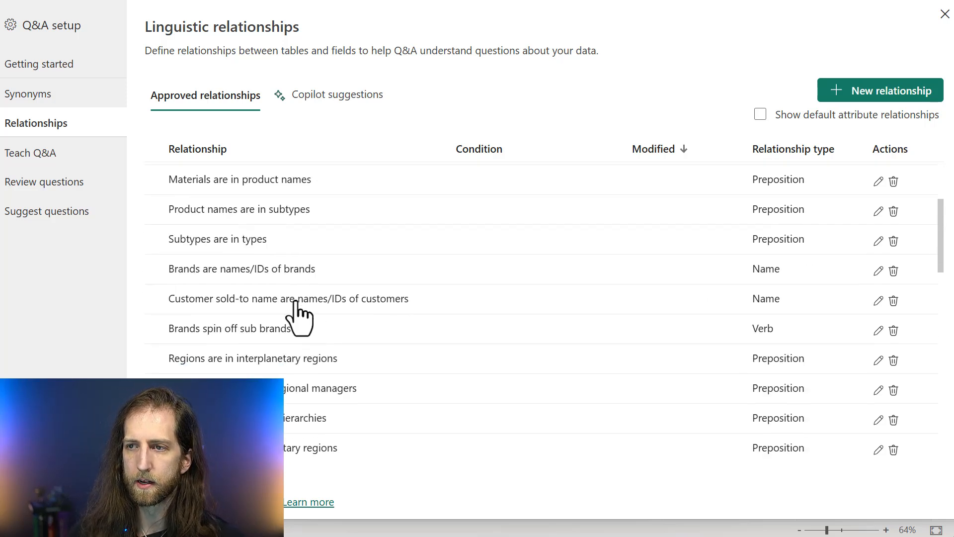
scroll(270, 226, "up", 2)
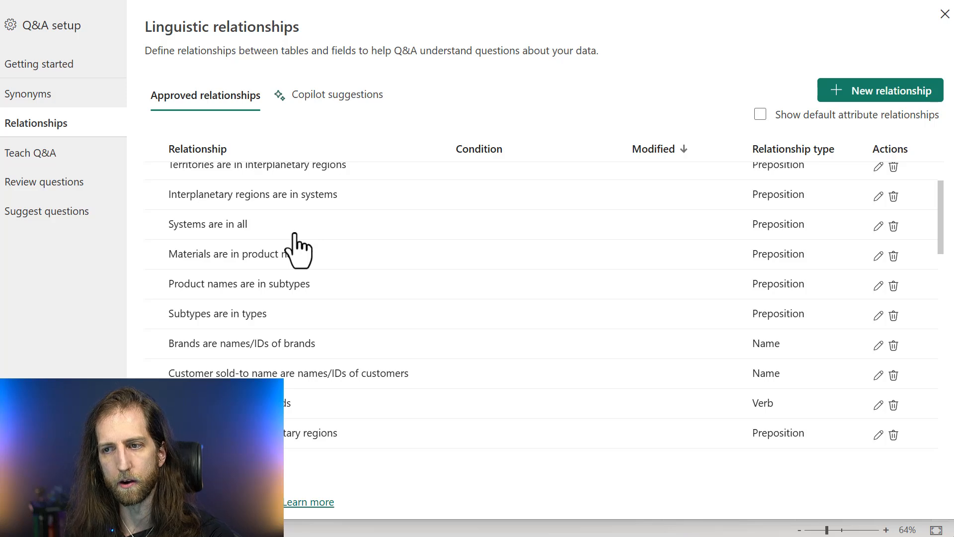
scroll(297, 249, "up", 3)
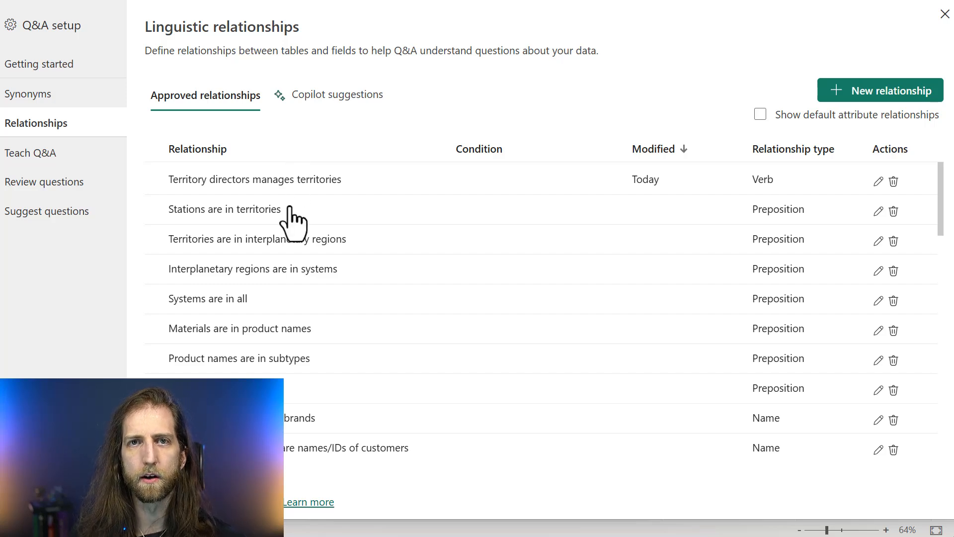
Approve the Copilot suggestion "Net orders indicates how abundant orders are" and check it among the approved relationships
left_click(334, 117)
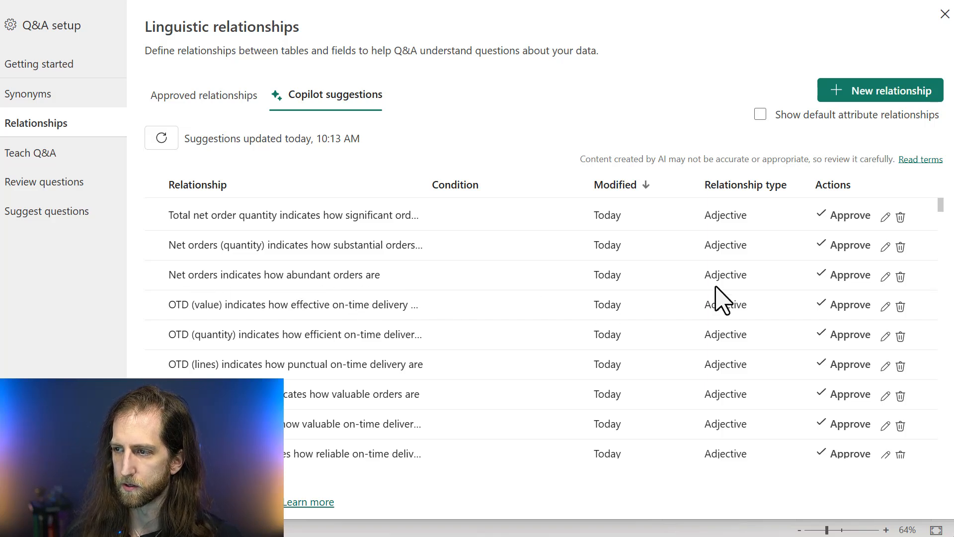
left_click(830, 278)
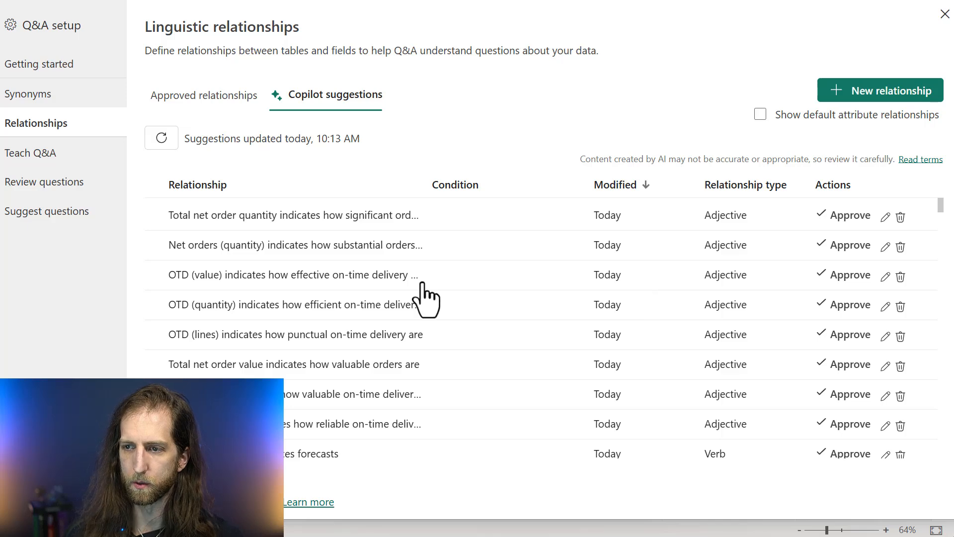
left_click(219, 102)
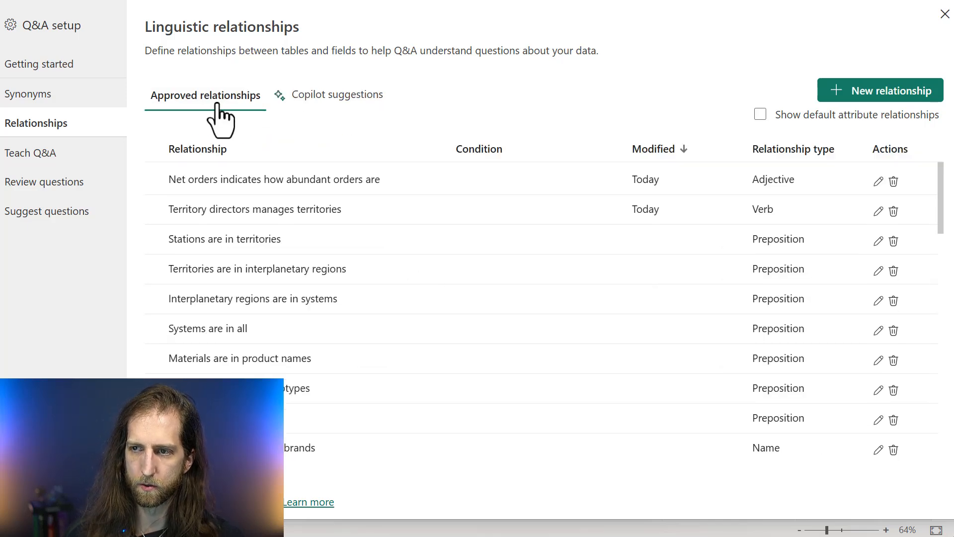
Examine the Copilot relationship suggestions for quality and repeated entries, such as "Forecasts determine products"
left_click(309, 101)
scroll(350, 299, "down", 20)
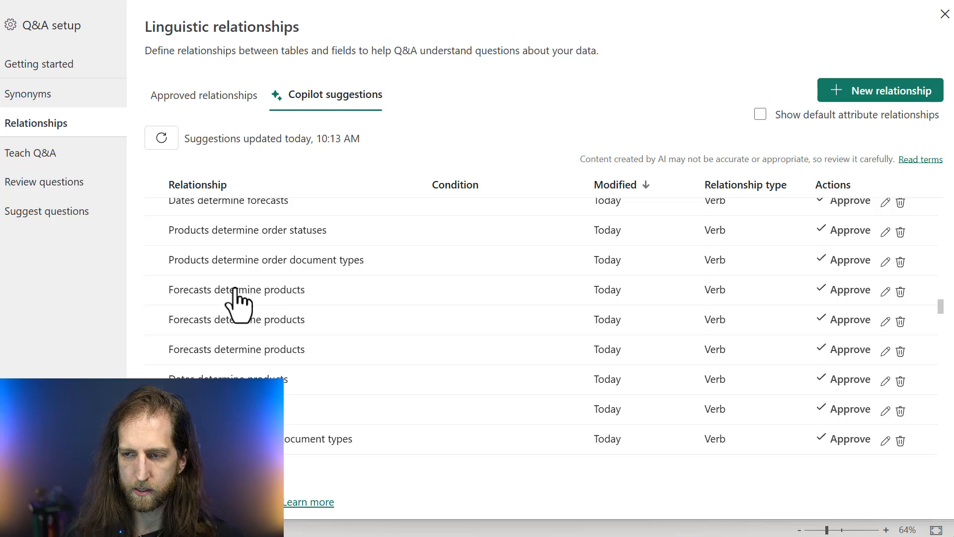
left_click_drag(142, 262, 350, 371)
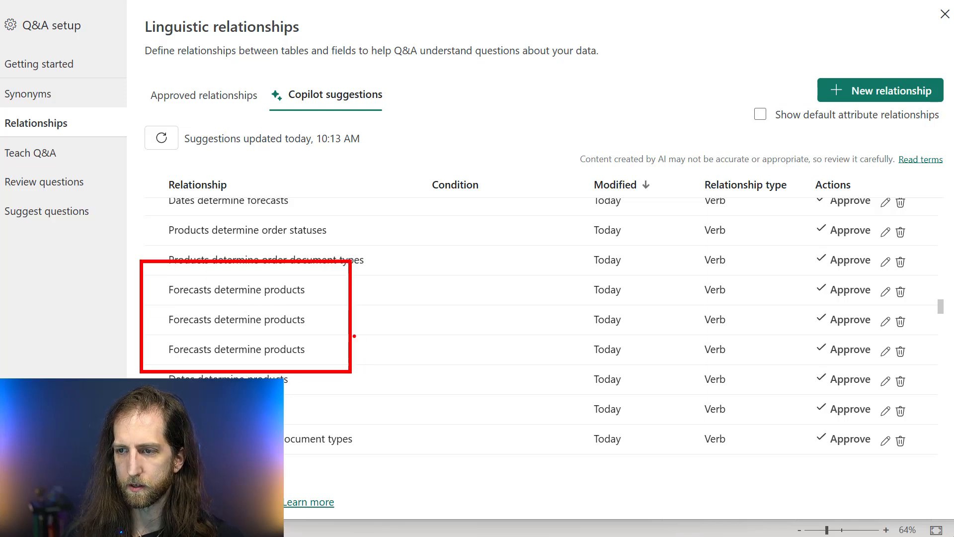
left_click_drag(444, 307, 361, 320)
left_click_drag(207, 300, 273, 302)
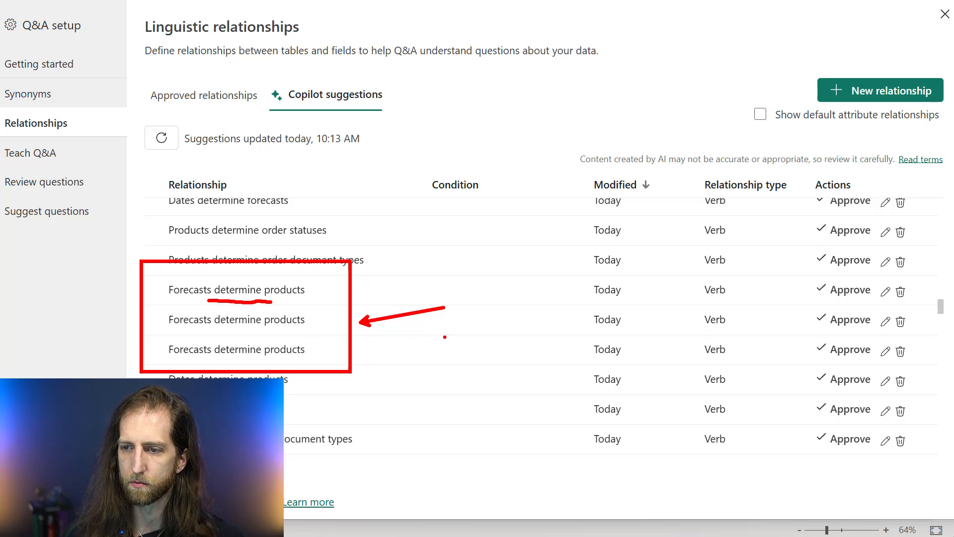
key("Escape")
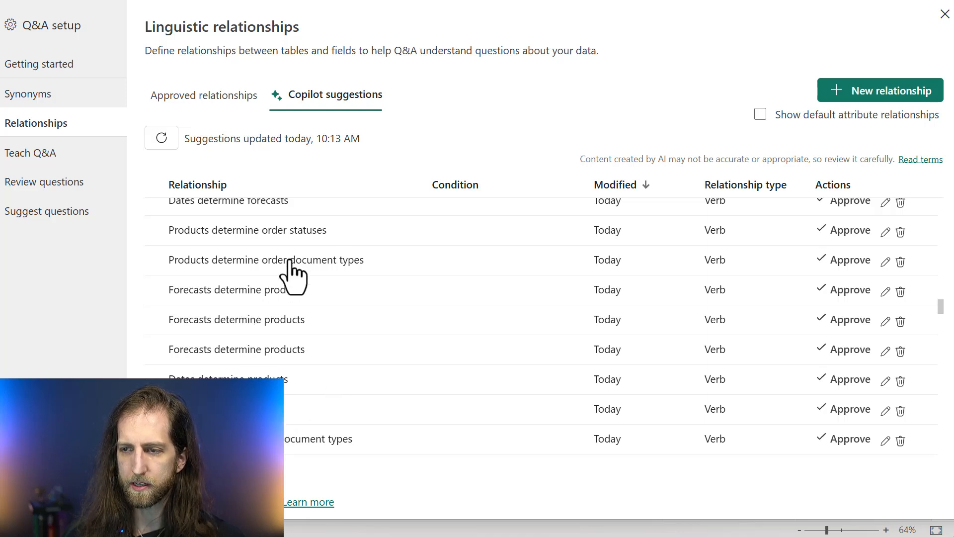
scroll(338, 358, "up", 3)
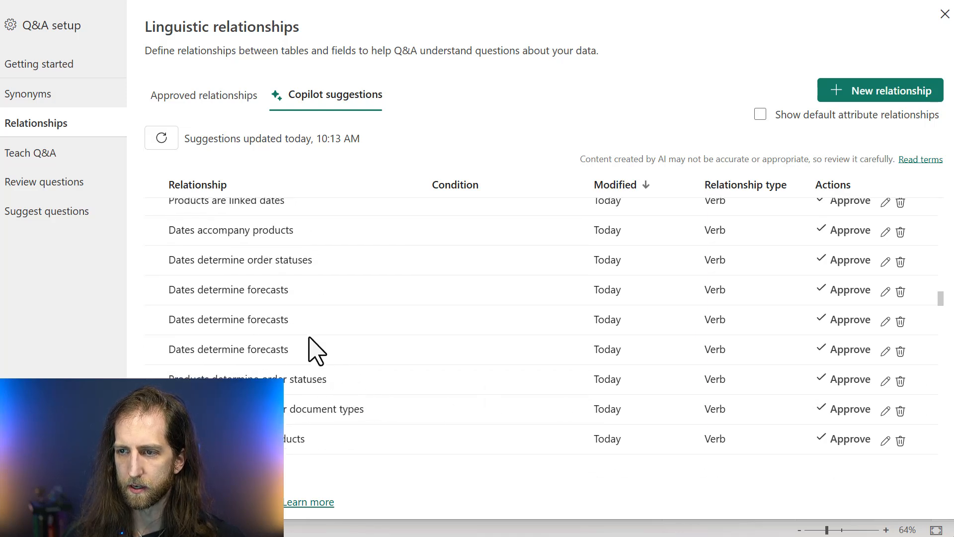
scroll(395, 380, "up", 2)
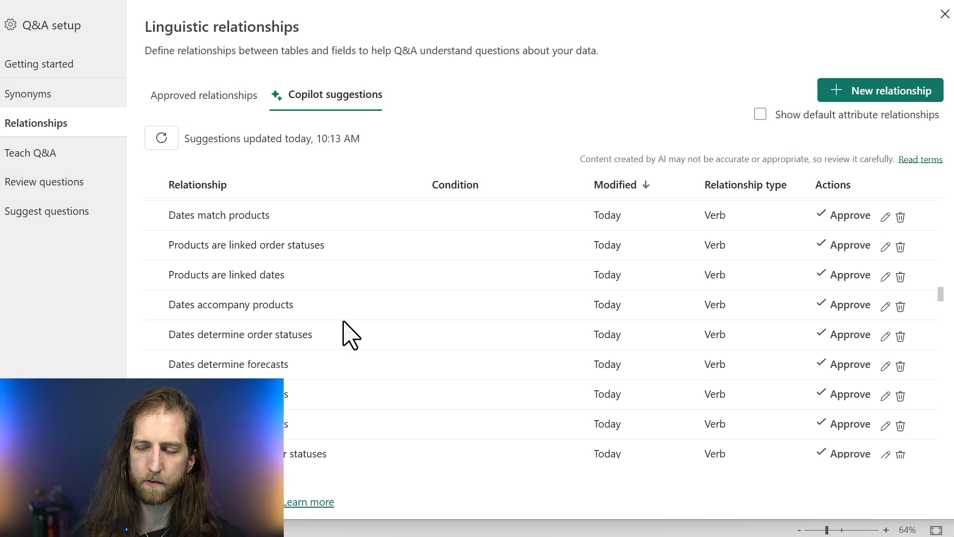
scroll(343, 336, "up", 3)
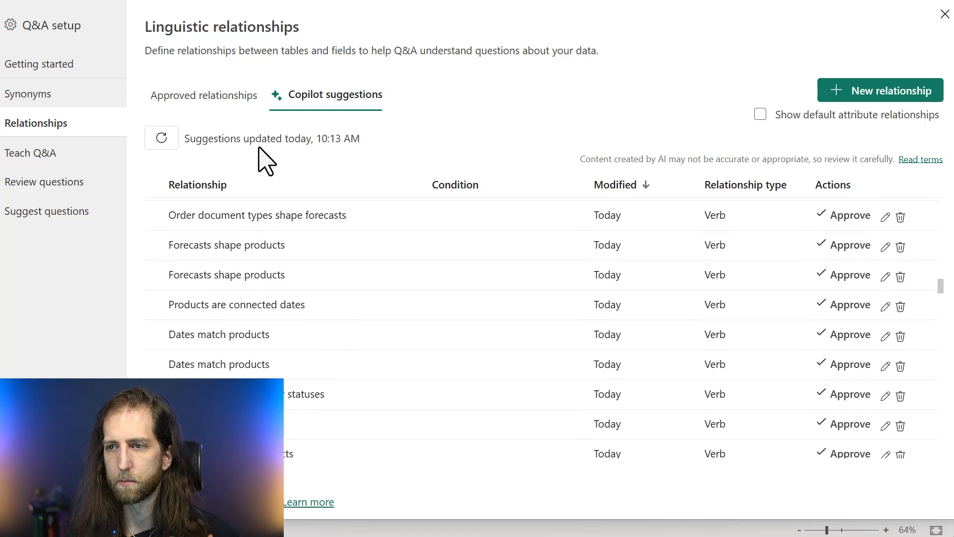
Compare the approved relationships near the end of their list with the Copilot suggestions
left_click(218, 102)
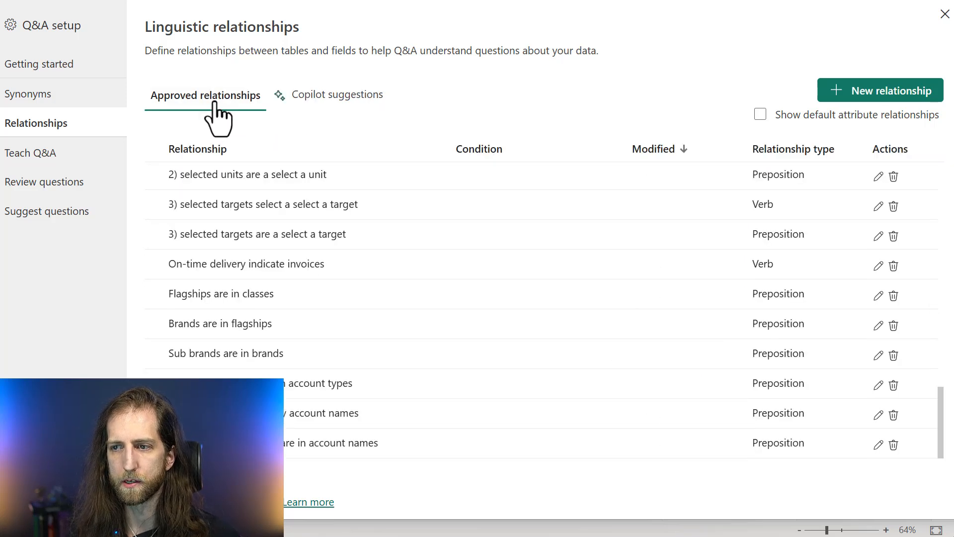
left_click(322, 104)
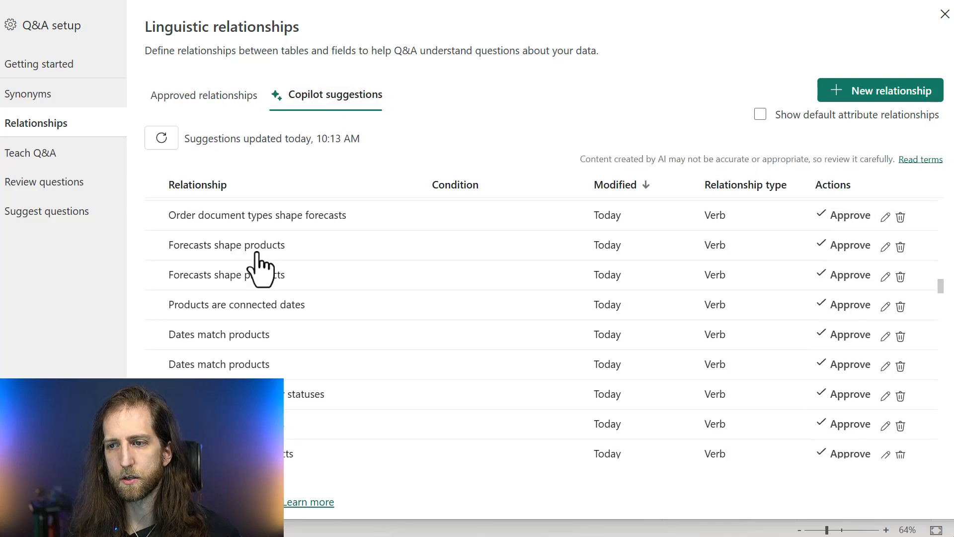
scroll(260, 266, "down", 2)
scroll(260, 267, "up", 2)
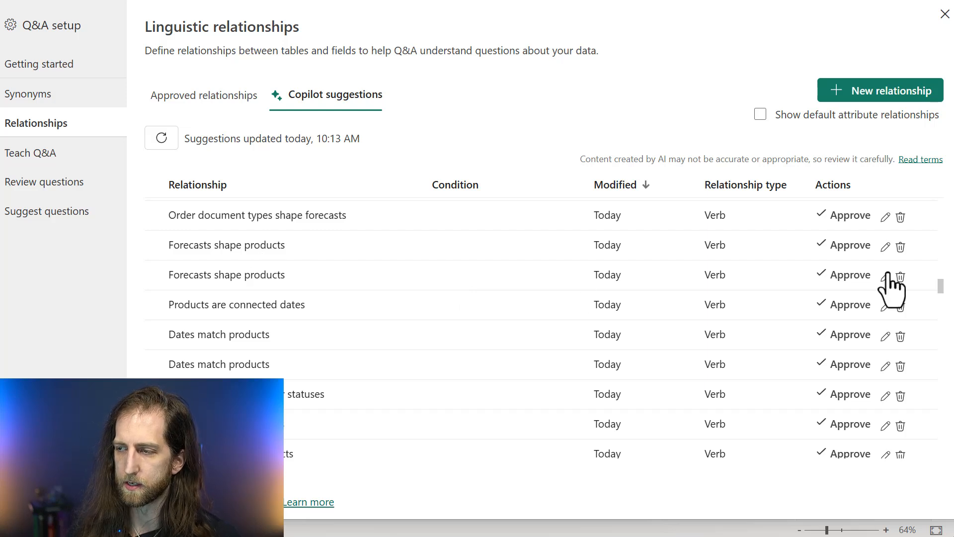
left_click(227, 102)
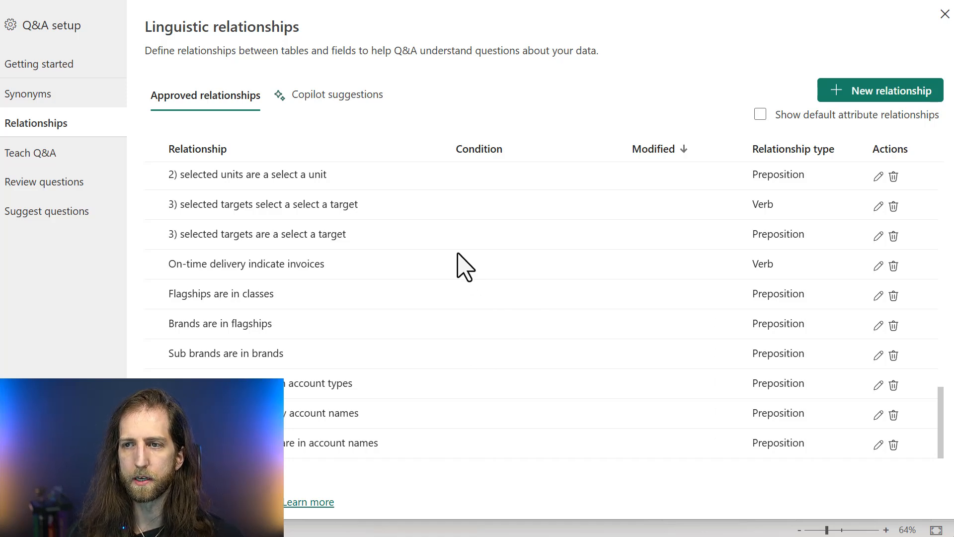
scroll(452, 264, "up", 2)
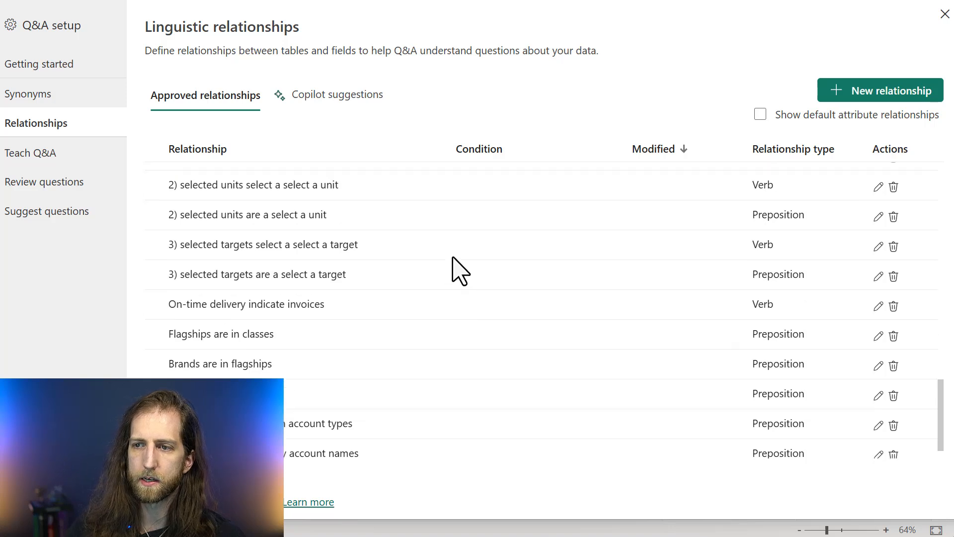
scroll(453, 273, "down", 2)
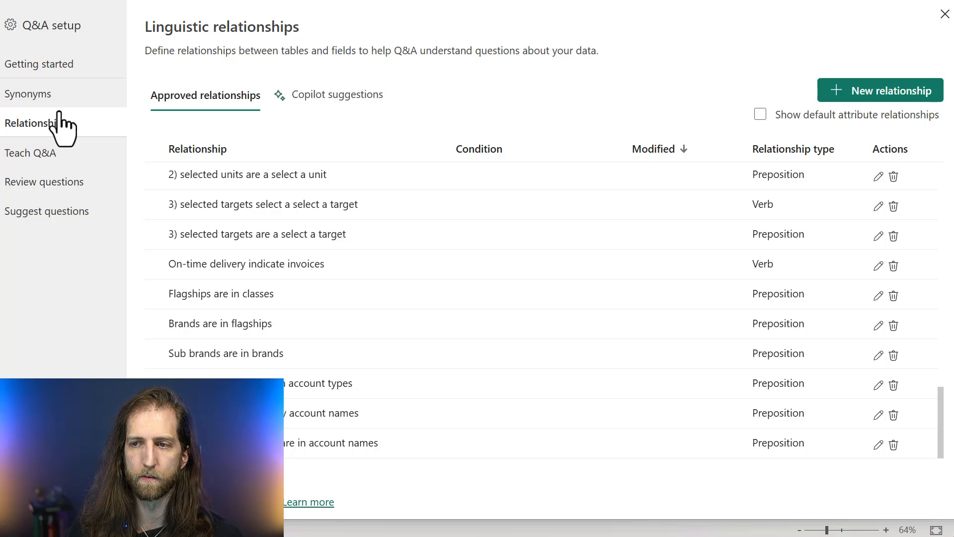
Revisit the Copilot relationship suggestions and approved linguistic relationships, and check the list of tables that hold synonyms
left_click(317, 99)
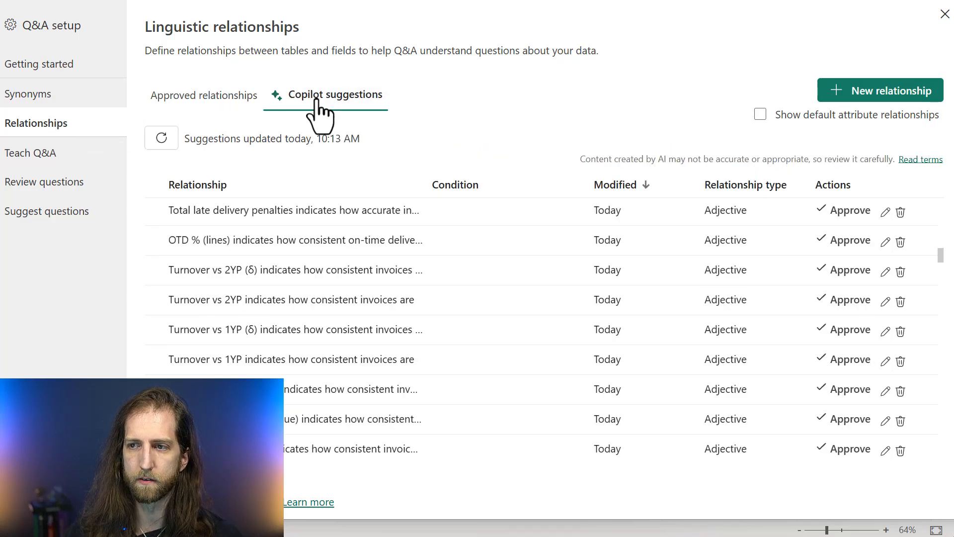
left_click(215, 96)
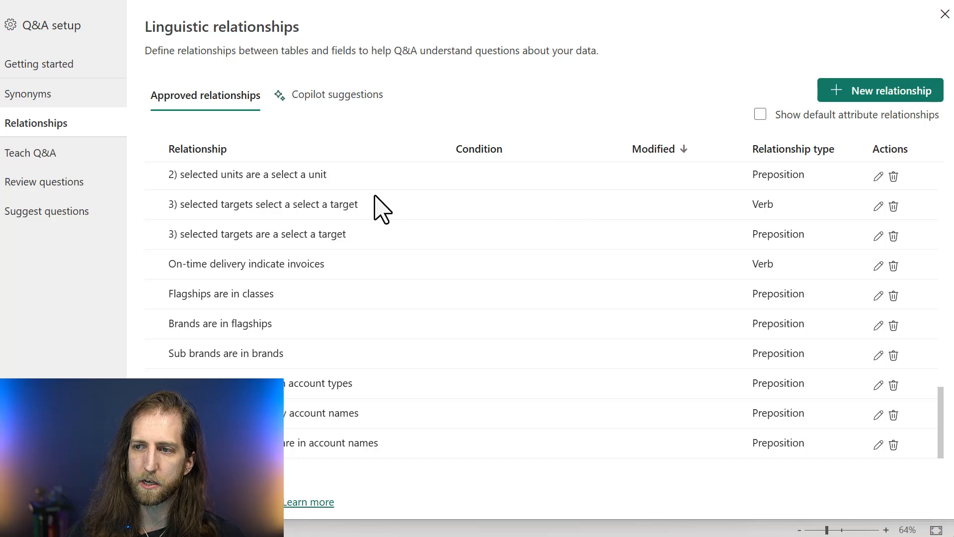
scroll(383, 209, "up", 2)
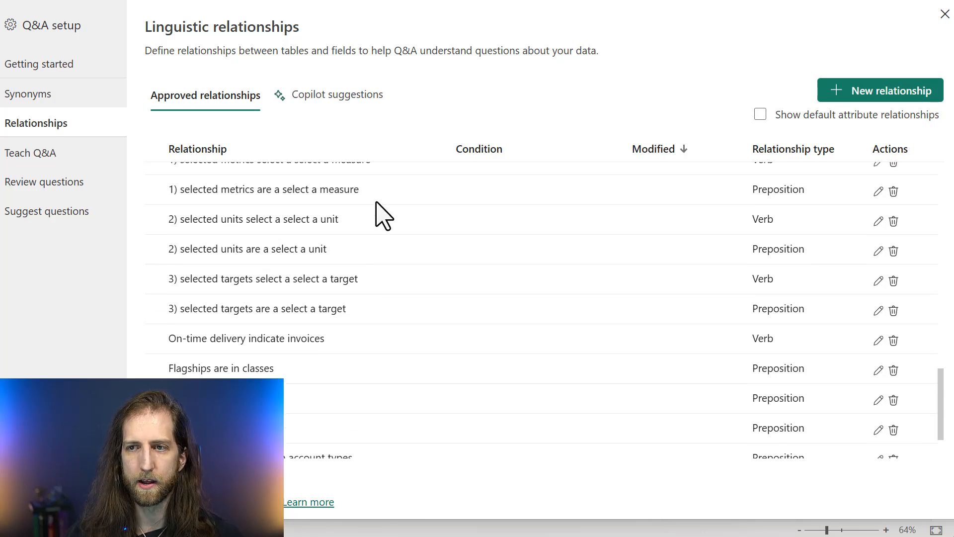
left_click(52, 105)
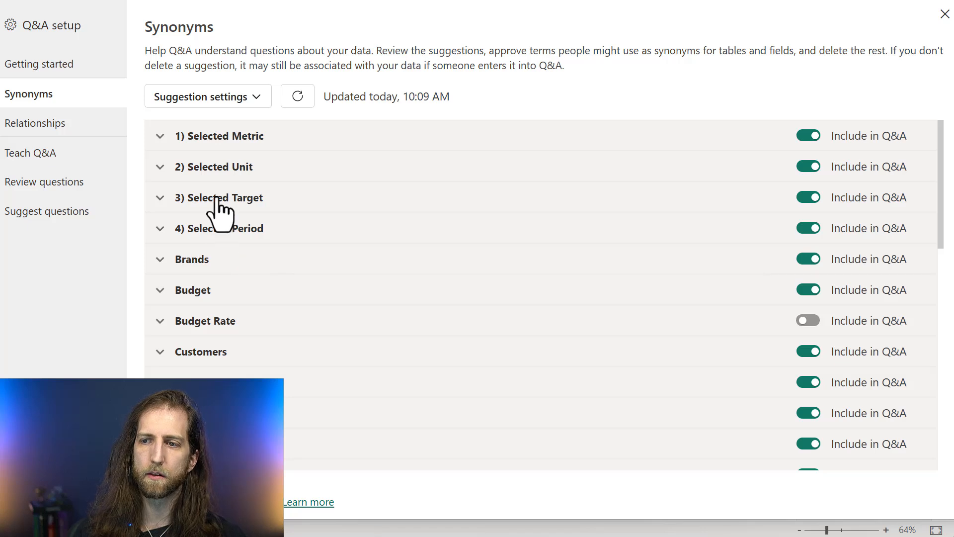
left_click(103, 149)
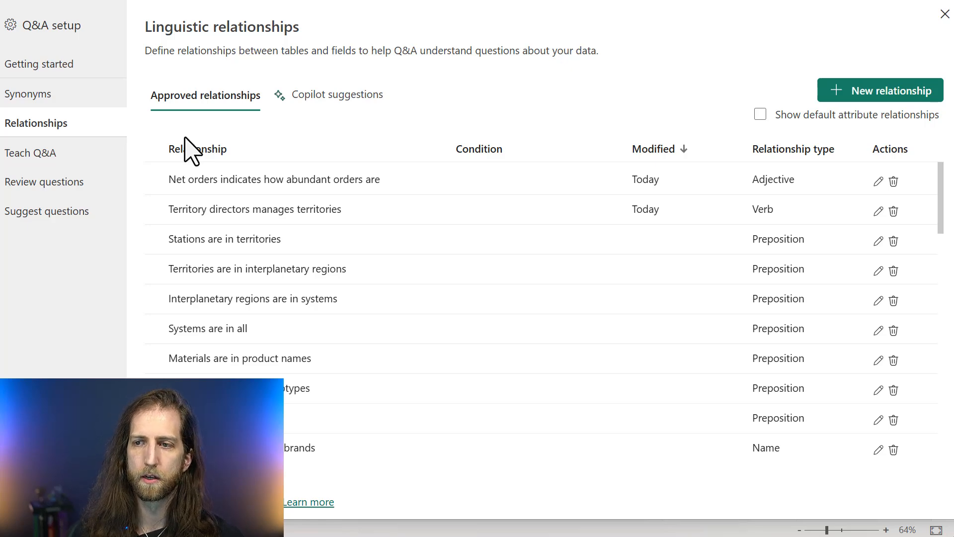
Examine the approved and suggested synonyms of the Invoices table and its fields, such as Delivery Margin (%), and collapse the table again
left_click(107, 95)
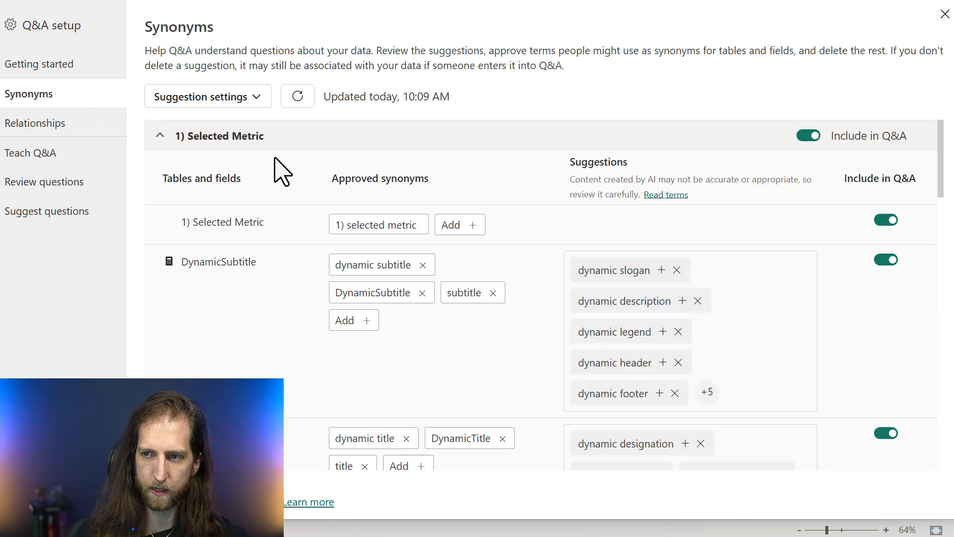
left_click(276, 140)
scroll(249, 284, "down", 2)
scroll(231, 338, "down", 2)
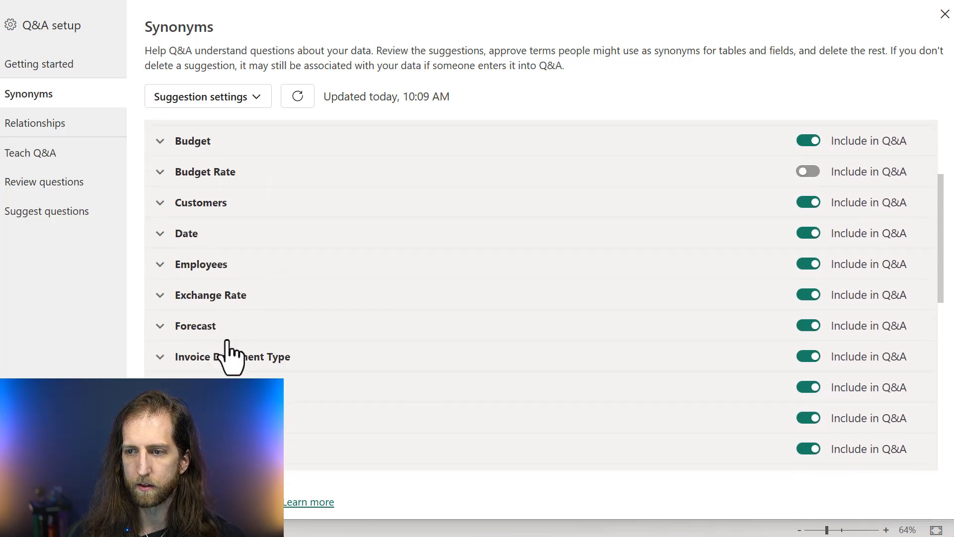
scroll(229, 341, "down", 2)
left_click(318, 325)
scroll(302, 321, "down", 5)
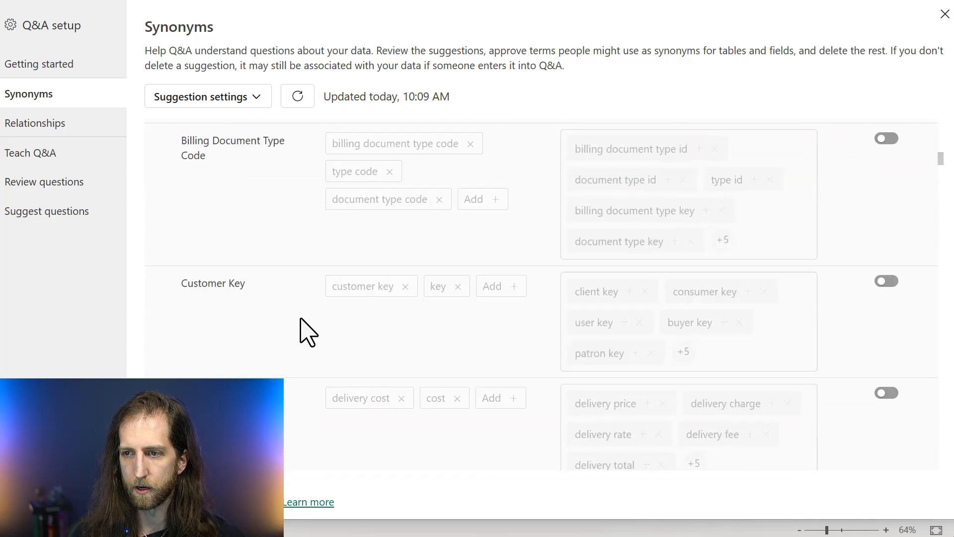
scroll(301, 331, "down", 5)
scroll(301, 331, "up", 1)
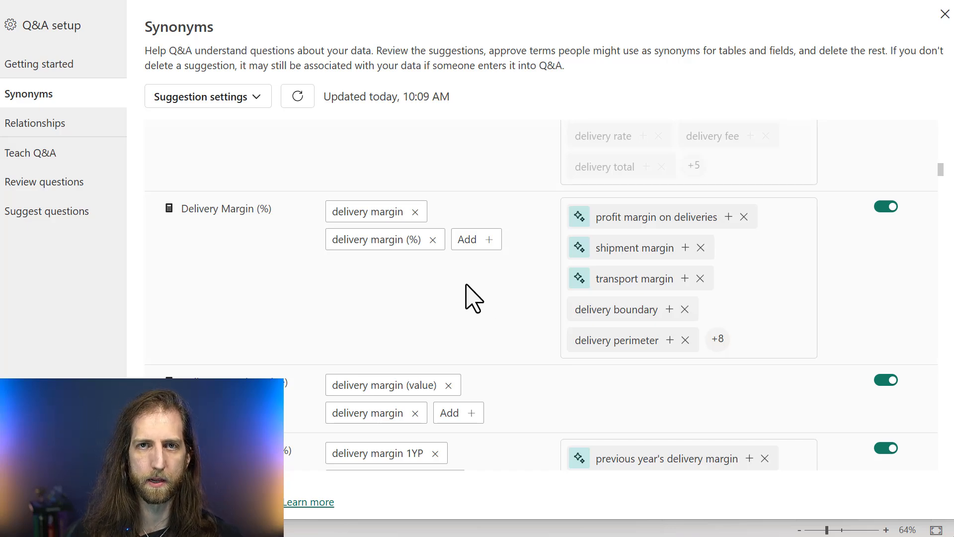
scroll(500, 304, "up", 15)
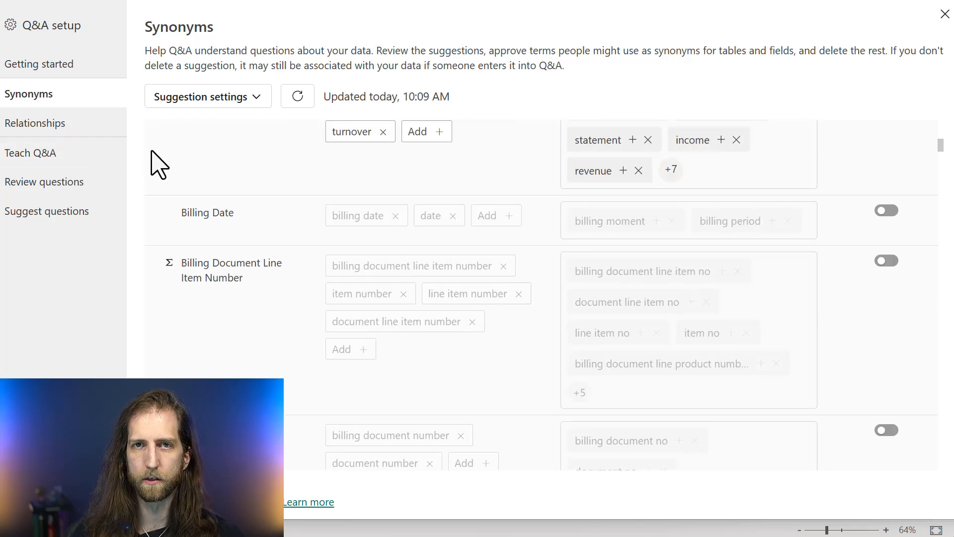
scroll(198, 196, "up", 5)
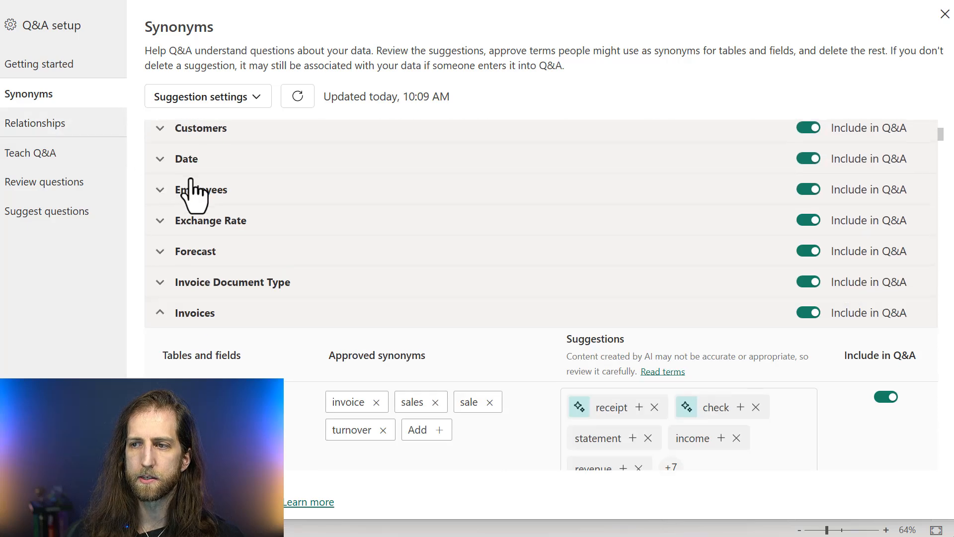
left_click(219, 329)
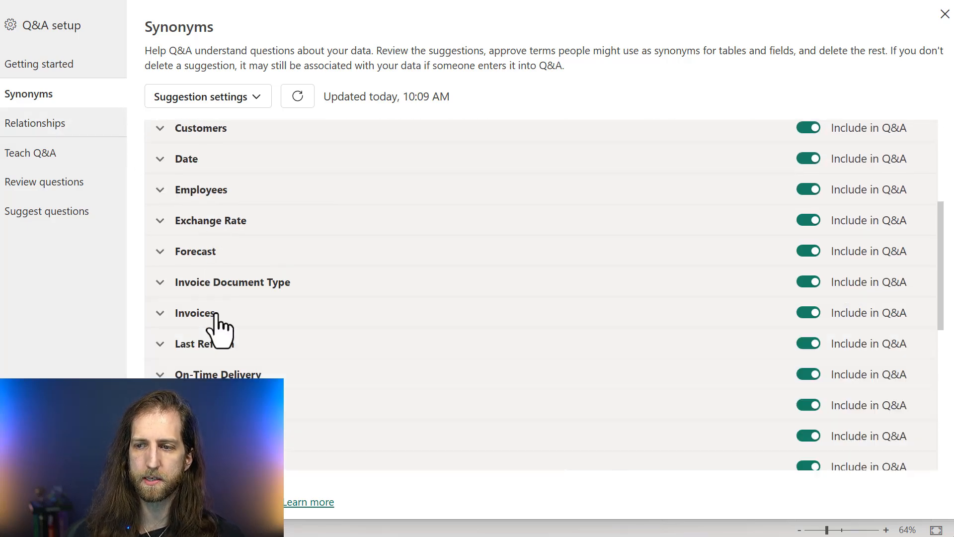
Review the approved linguistic relationships again alongside the synonyms of the 1) Selected Metric table
left_click(82, 142)
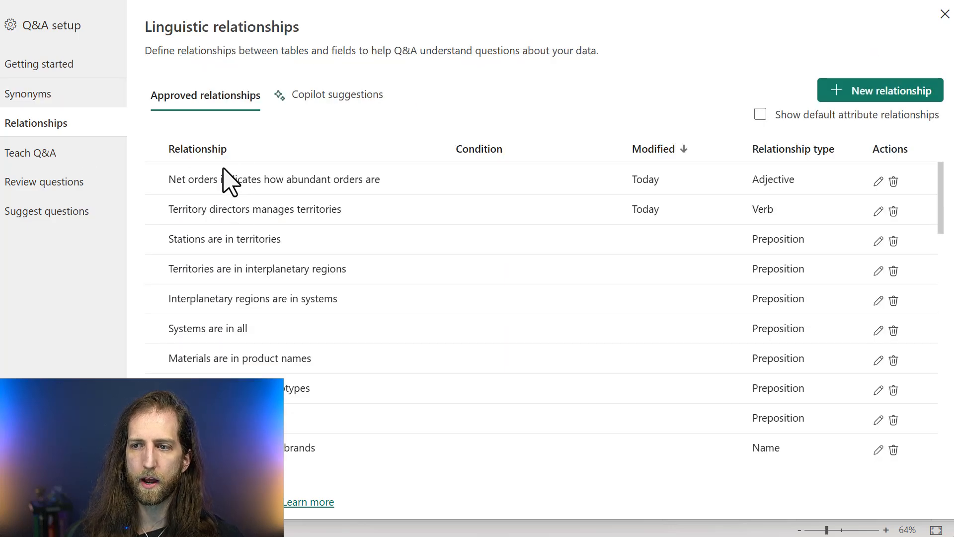
scroll(230, 193, "down", 2)
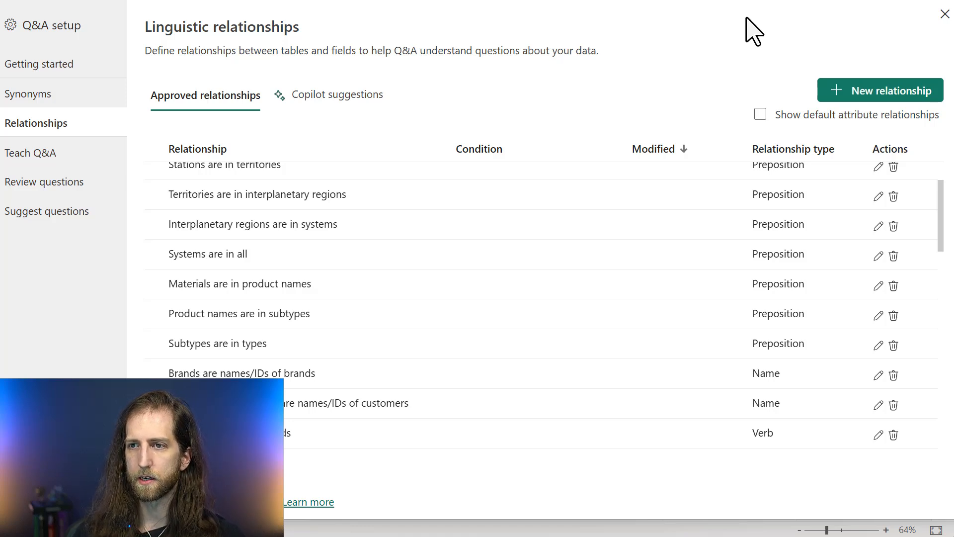
left_click(96, 102)
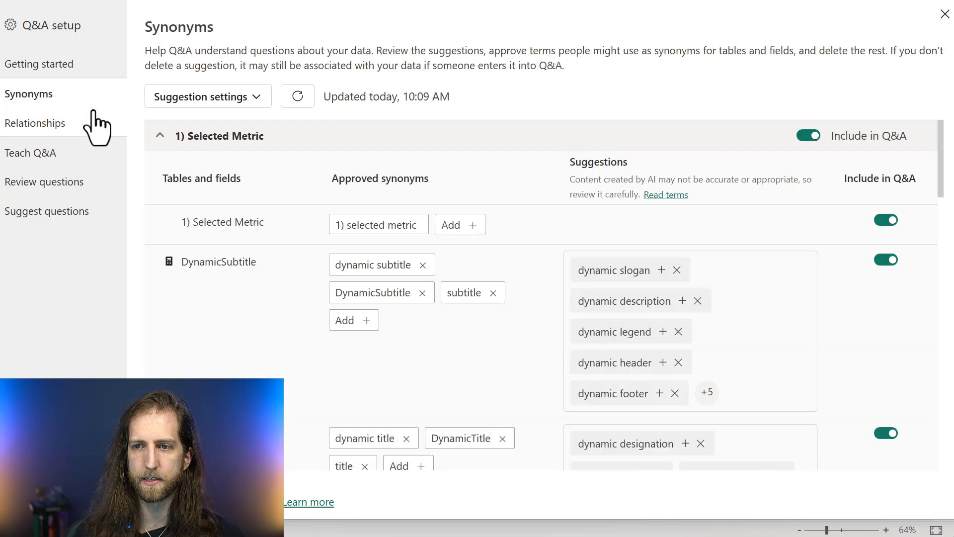
left_click(94, 119)
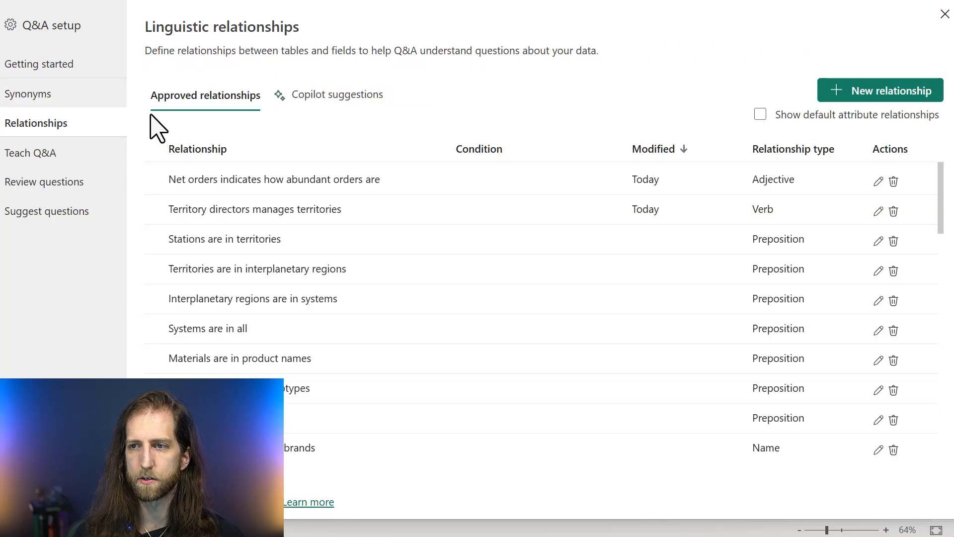